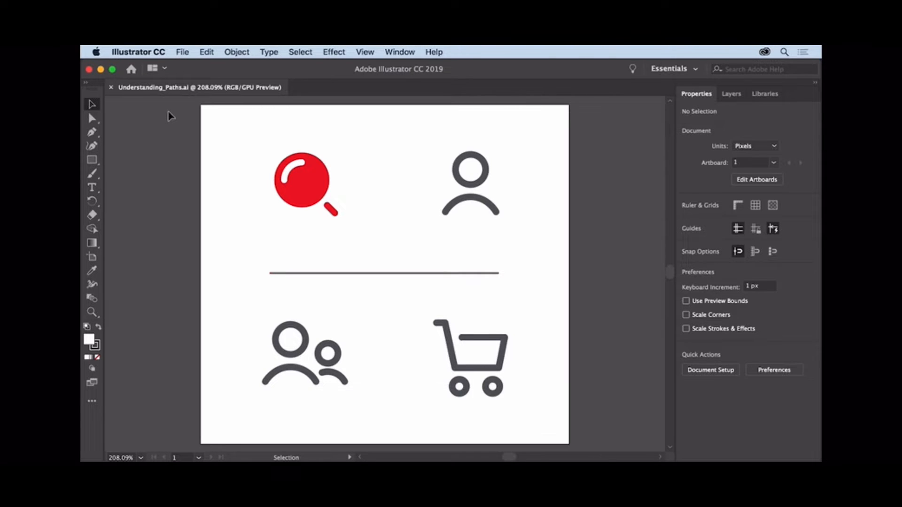
- Select the horizontal divider line, then select the curved shoulder path of the single-person icon above it
left_click(93, 104)
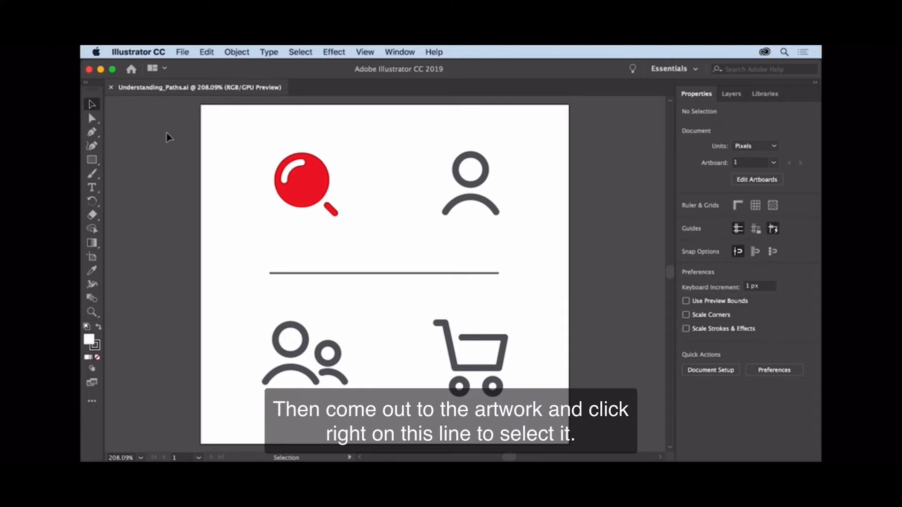
left_click(287, 274)
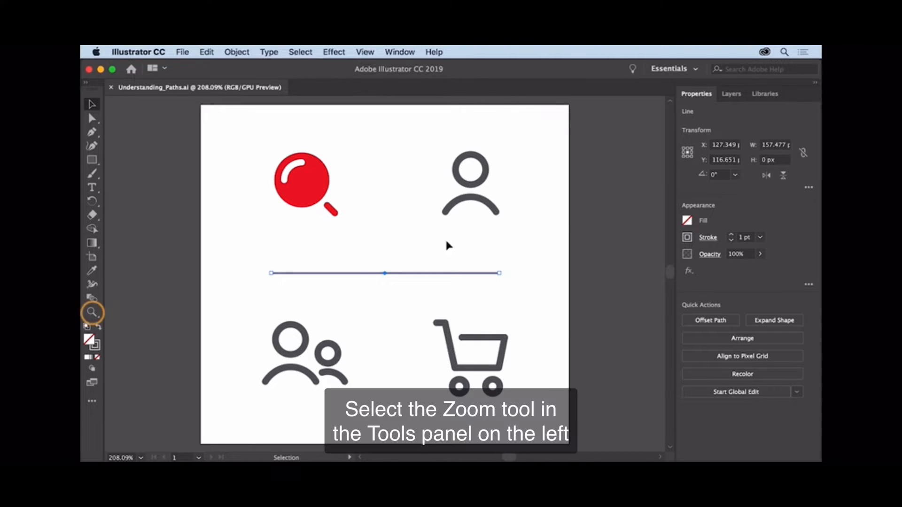
left_click(92, 312)
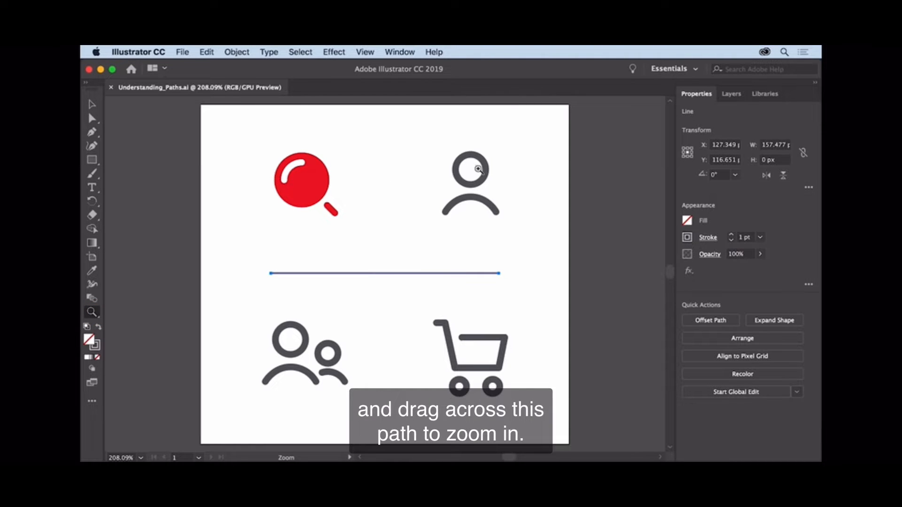
left_click_drag(476, 172, 608, 187)
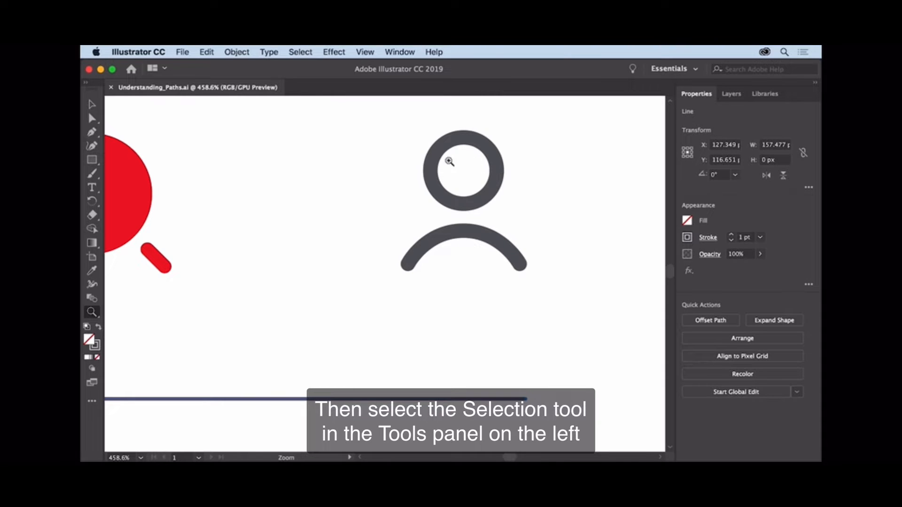
left_click(92, 106)
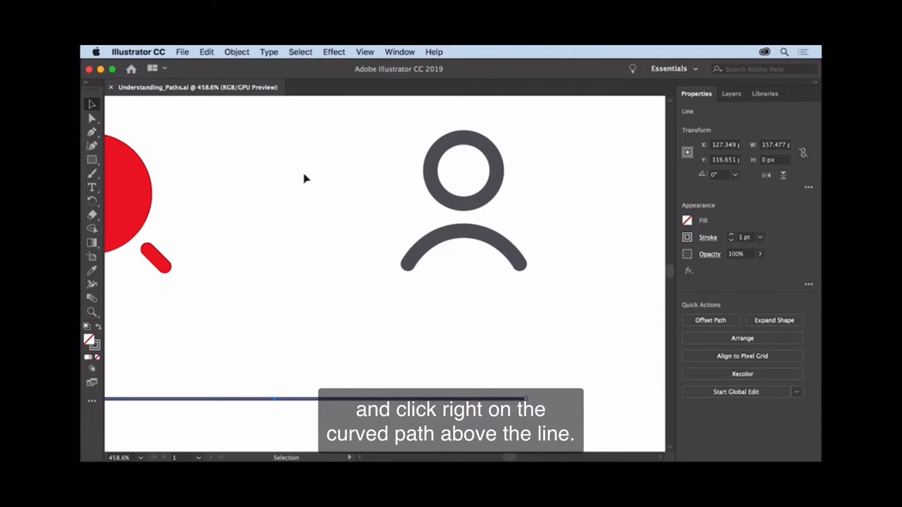
left_click(450, 234)
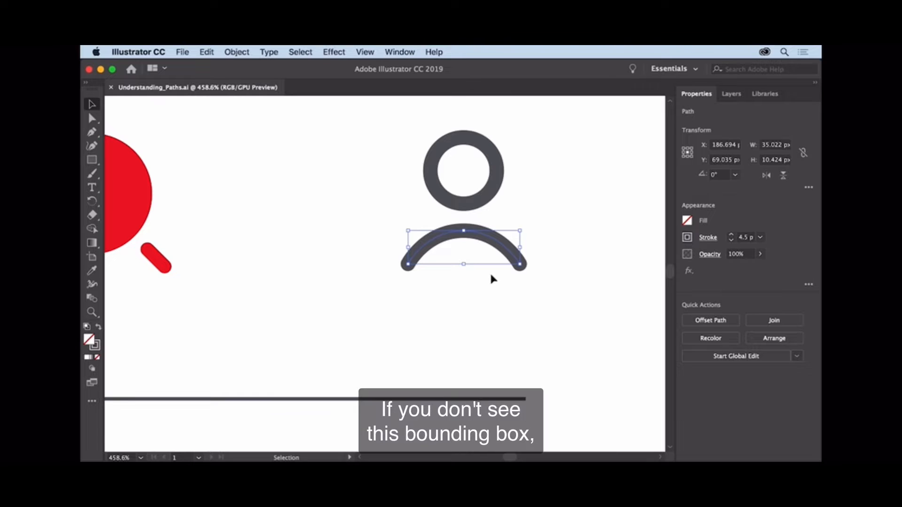
- Check the bounding box display option and stretch the curved path from its lower-left corner to about 38 × 20 px
left_click(365, 52)
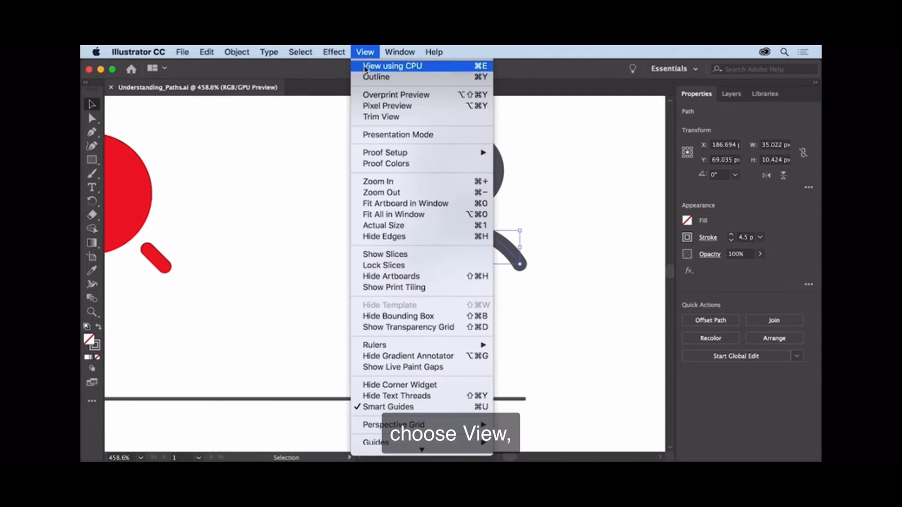
left_click(410, 317)
left_click_drag(408, 265, 398, 297)
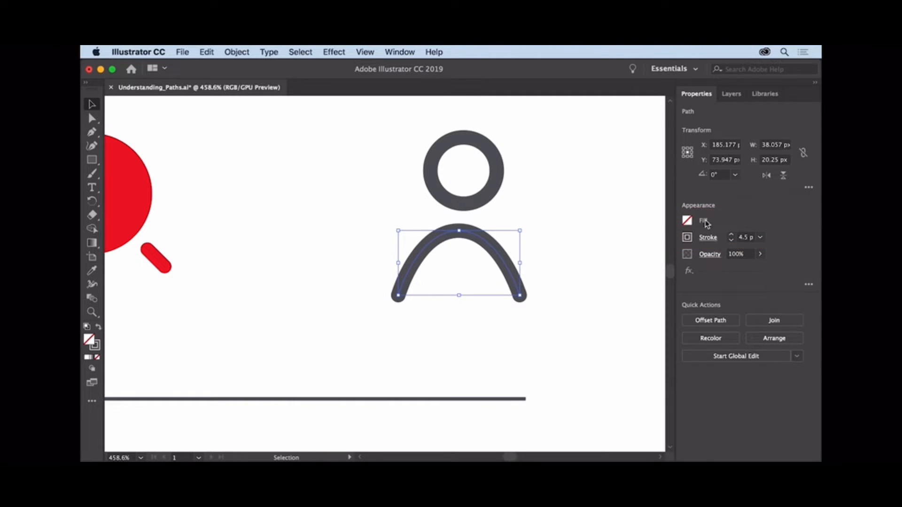
- Try a blue fill swatch on the open curved path, then undo the applied swatch
left_click(687, 222)
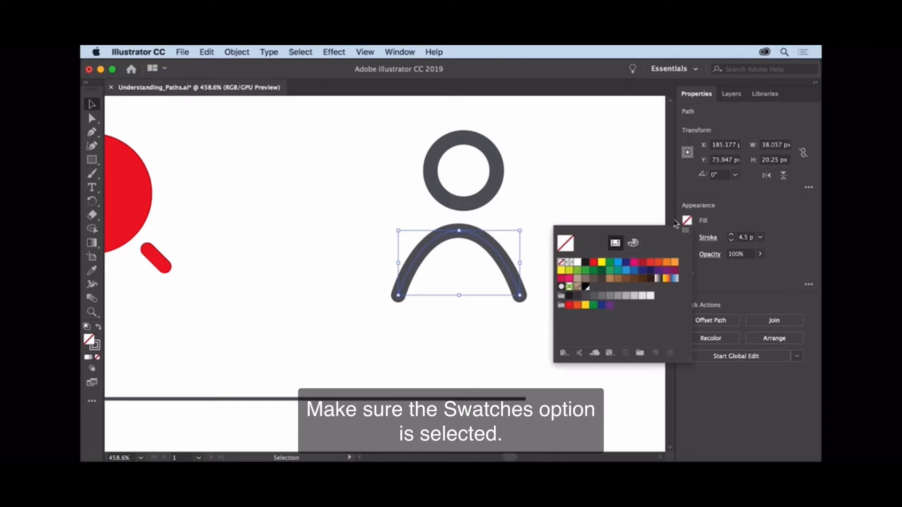
left_click(618, 263)
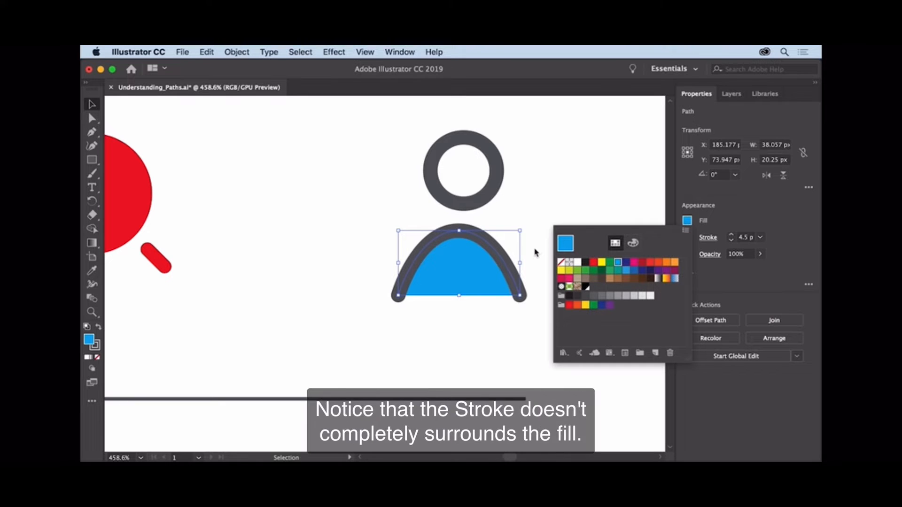
key("Escape")
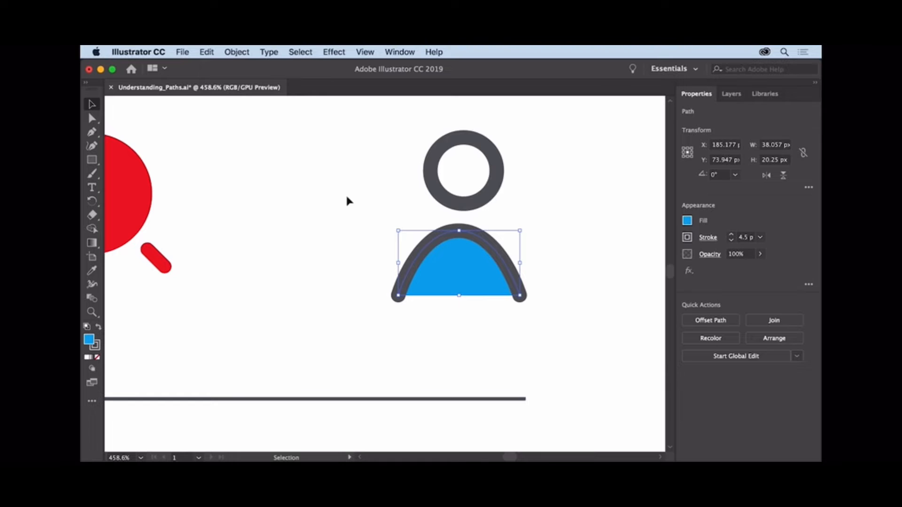
left_click(212, 53)
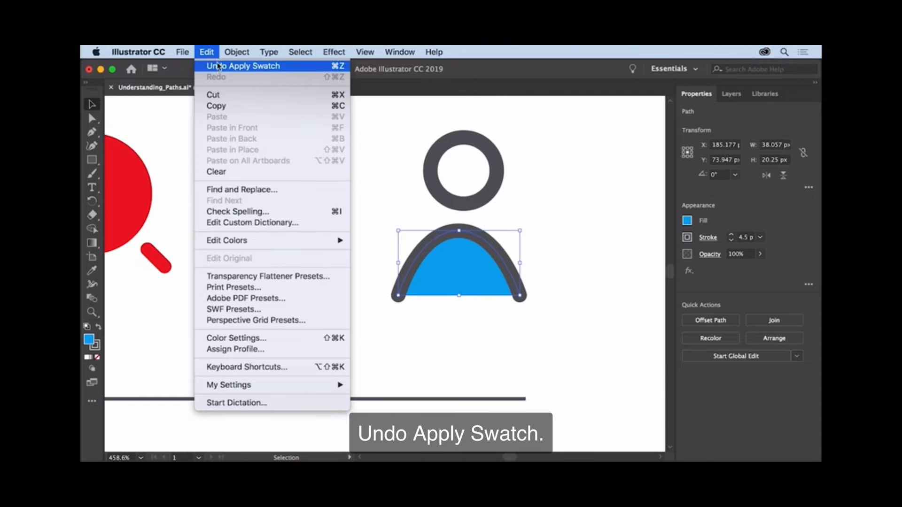
left_click(218, 70)
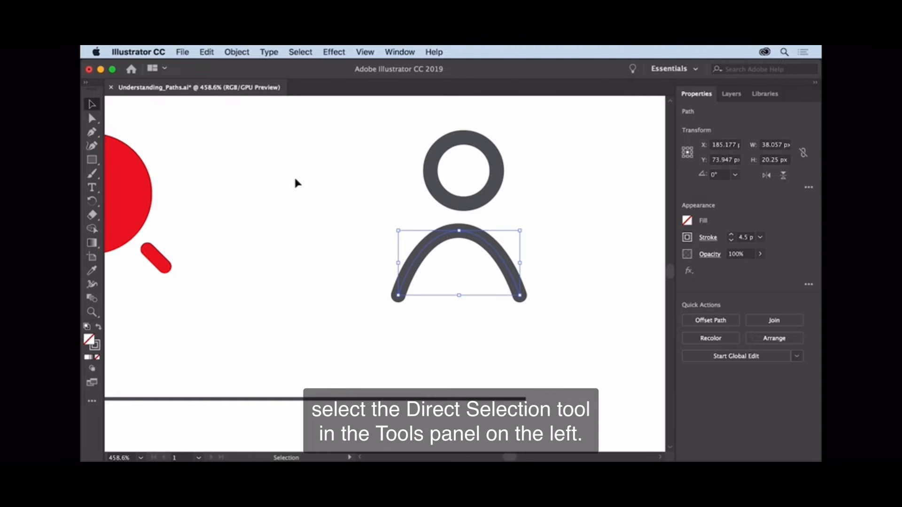
- Reshape the curved path with Direct Selection by pulling the left handle of its top anchor point up and outward
left_click(93, 119)
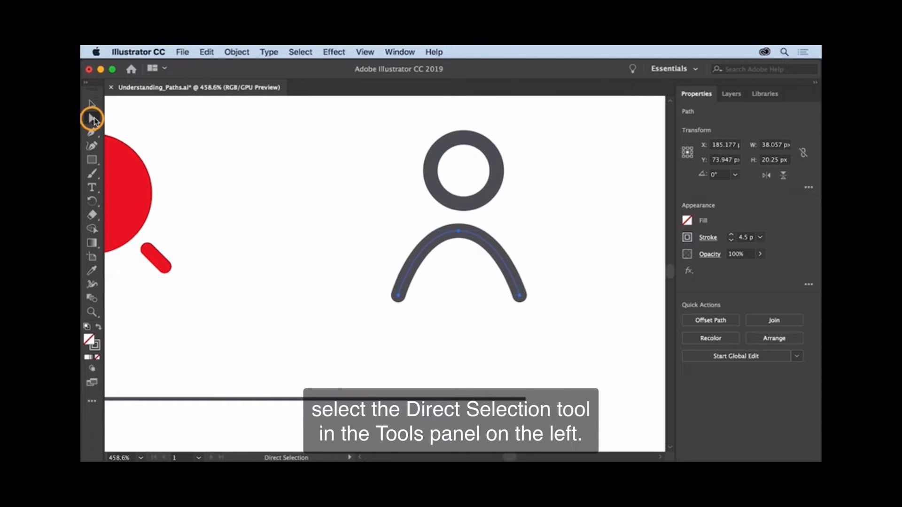
left_click(459, 232)
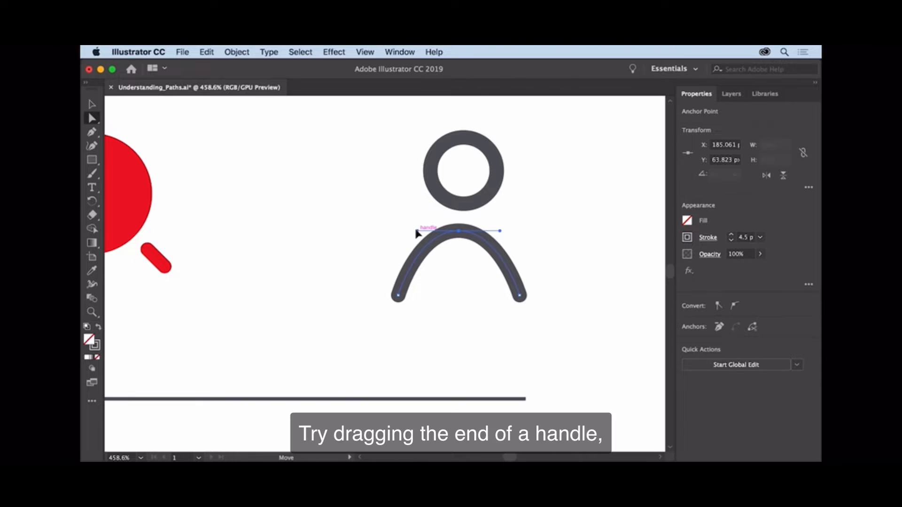
left_click_drag(417, 233, 403, 194)
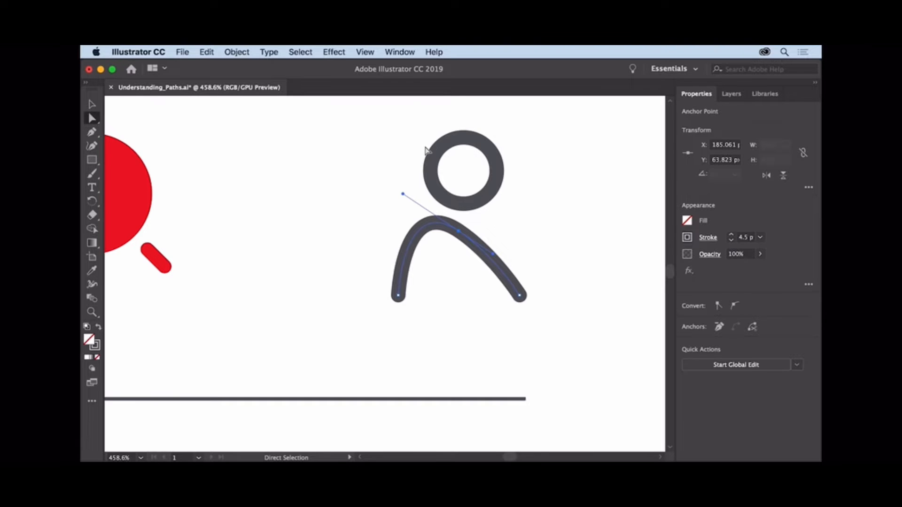
- Move the head circle's left anchor point outward to about X 169.6, Y 43.8 px and reshape the curve with its lower handle
left_click(437, 153)
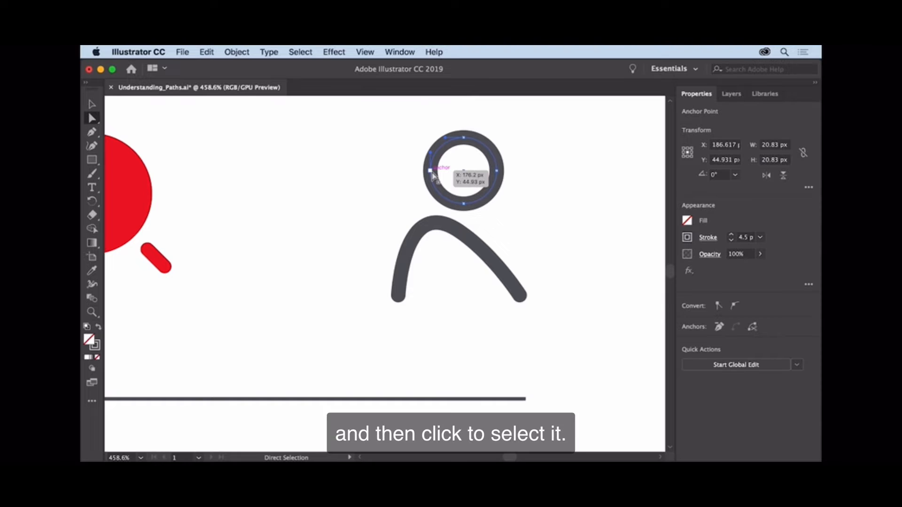
left_click(433, 174)
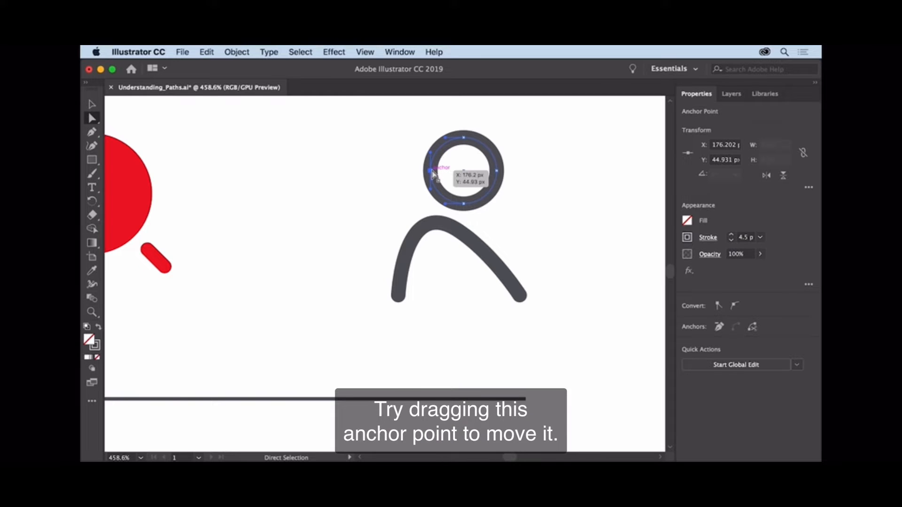
left_click_drag(433, 174, 410, 171)
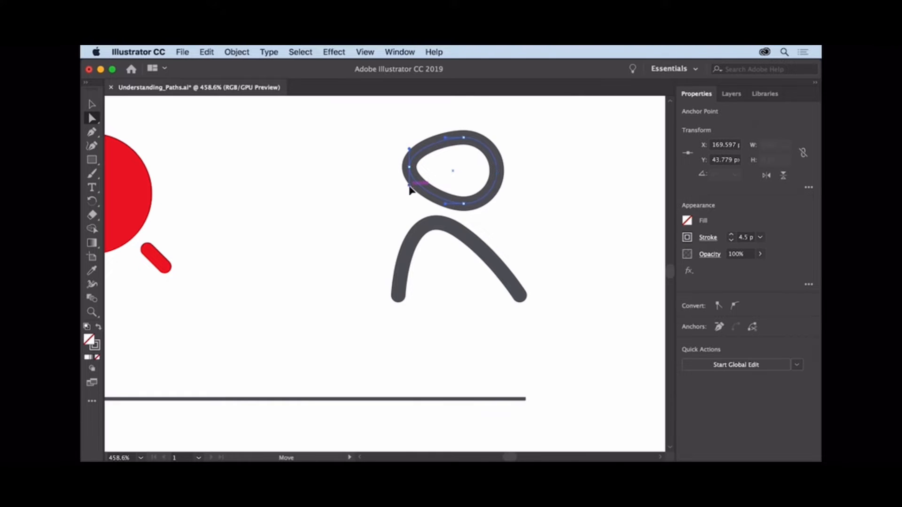
left_click_drag(409, 186, 430, 203)
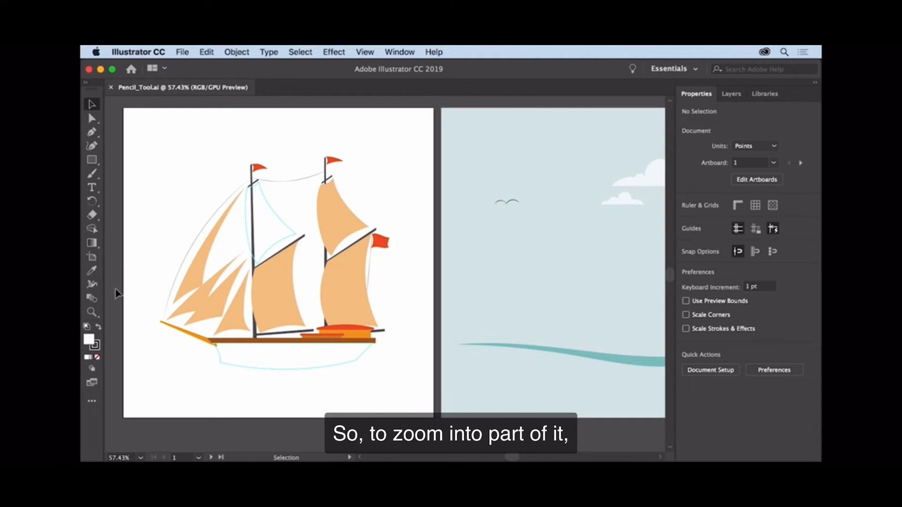
- Draw a freehand curve about 91 × 225 pt with the Pencil tool and a black stroke in the blank area beside the ship's masts
left_click(92, 312)
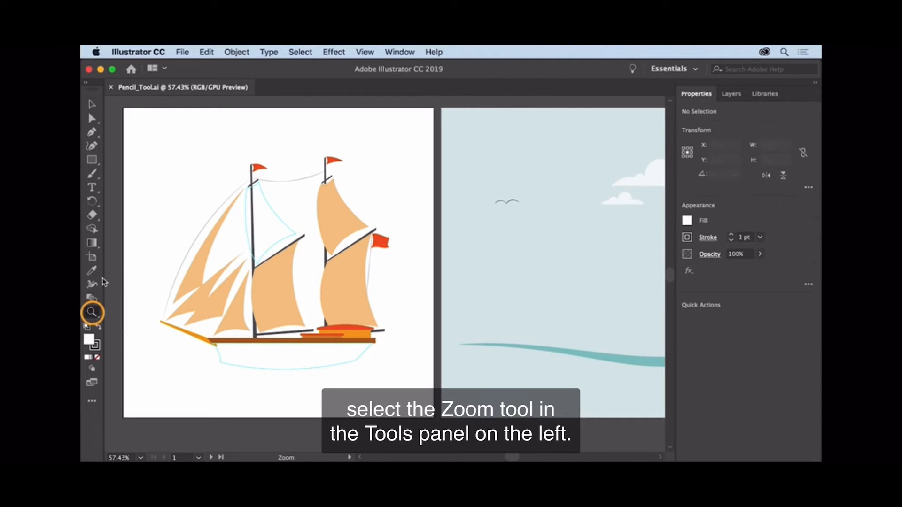
left_click_drag(113, 118, 128, 134)
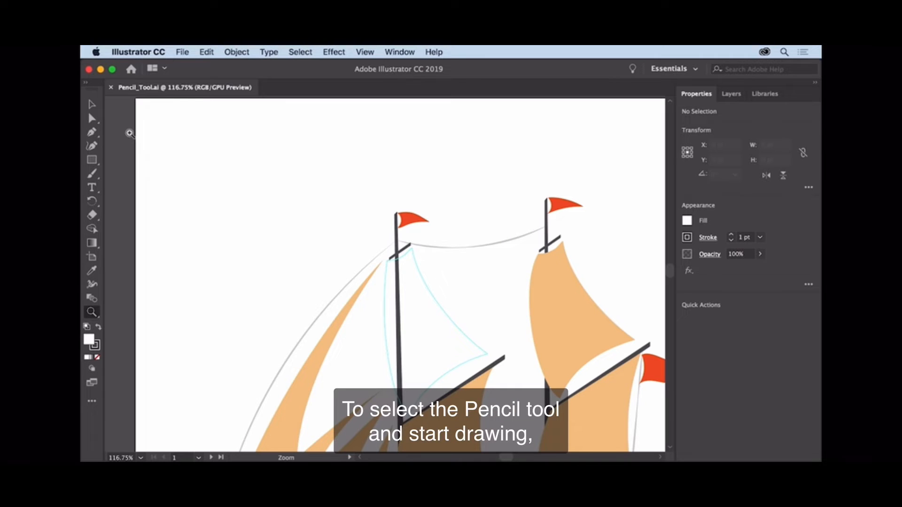
left_click(93, 176)
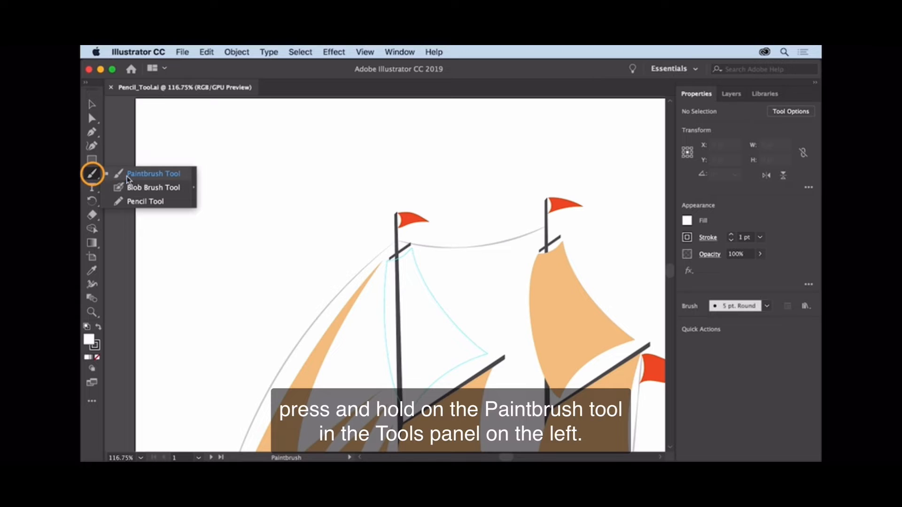
left_click(176, 202)
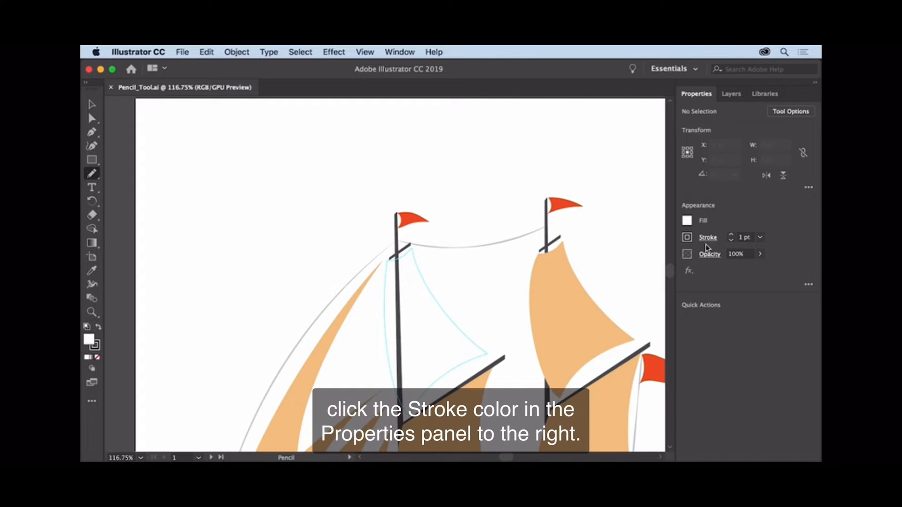
left_click(688, 238)
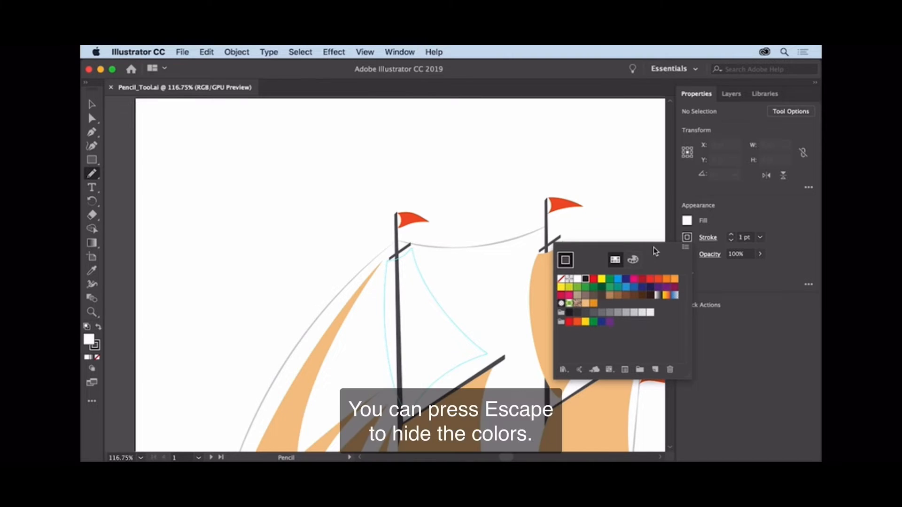
key("Escape")
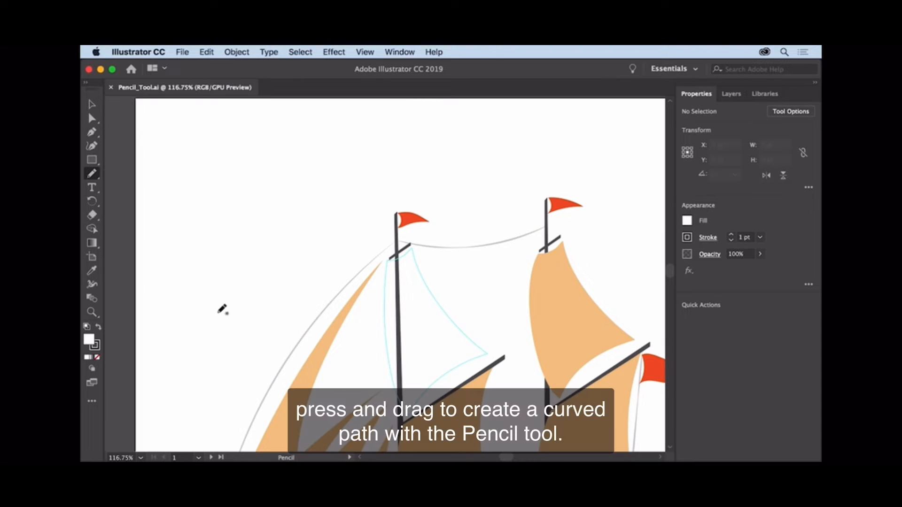
mouse_move(217, 312)
left_mouse_down()
mouse_move(171, 202)
mouse_move(176, 168)
mouse_move(205, 135)
mouse_move(232, 132)
mouse_move(244, 150)
left_mouse_up()
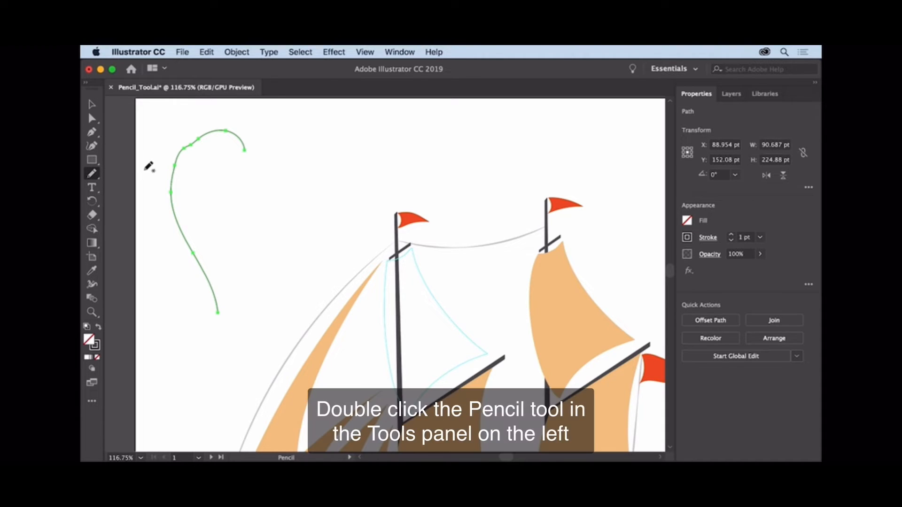
- Set the Pencil tool's Fidelity fully to Smooth and draw a second freehand curve about 88 × 196 pt beside the first
double_click(92, 174)
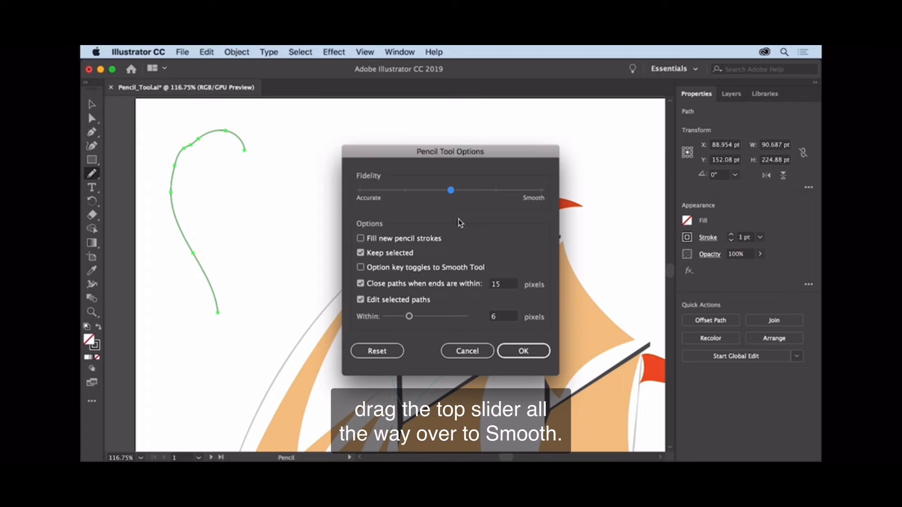
left_click_drag(453, 192, 539, 195)
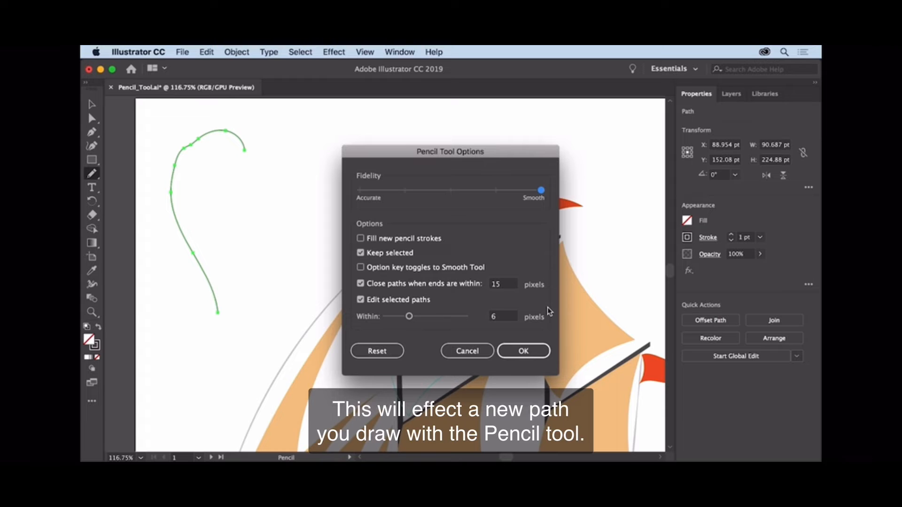
left_click(535, 353)
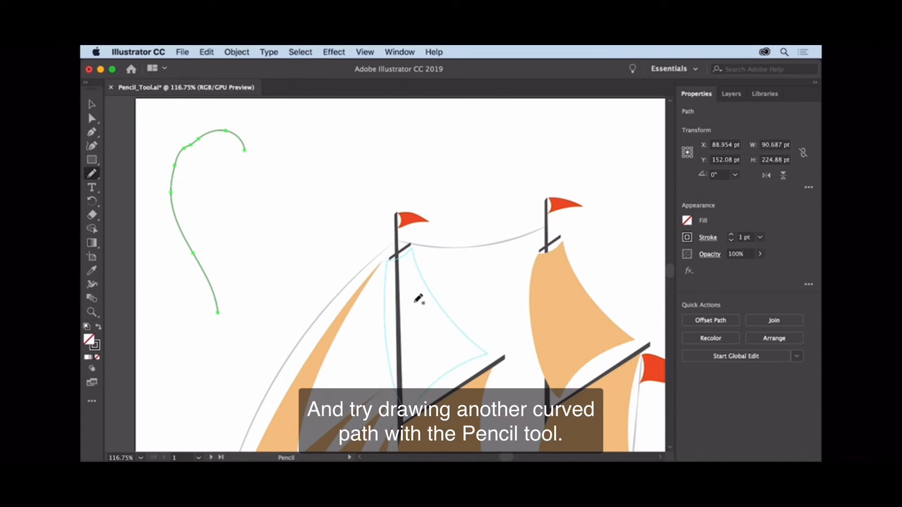
mouse_move(270, 296)
left_mouse_down()
mouse_move(242, 223)
mouse_move(248, 194)
mouse_move(273, 144)
mouse_move(319, 143)
left_mouse_up()
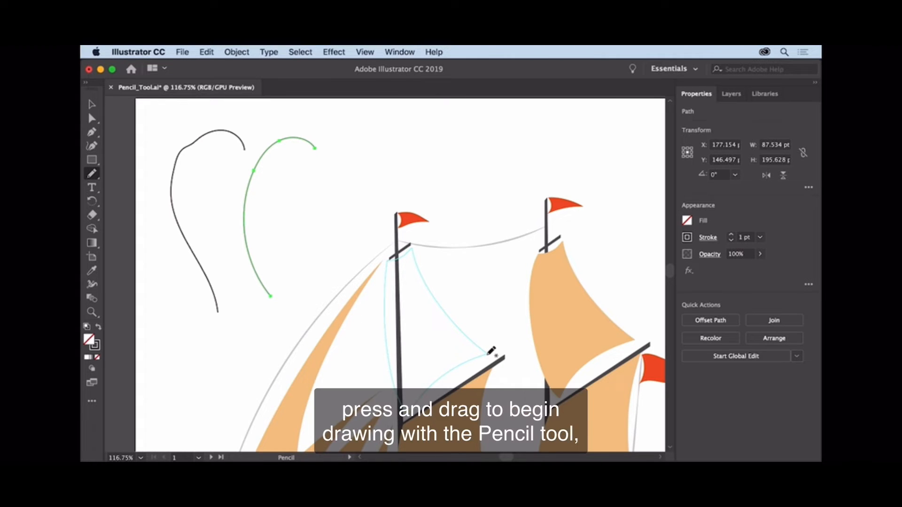
- Trace the light blue upper sail outline as a closed pencil path and redraw its right corner, giving about 127 × 213 pt overall
mouse_move(490, 352)
left_mouse_down()
mouse_move(447, 376)
mouse_move(407, 417)
mouse_move(386, 315)
mouse_move(397, 254)
mouse_move(415, 244)
mouse_move(466, 331)
left_mouse_up()
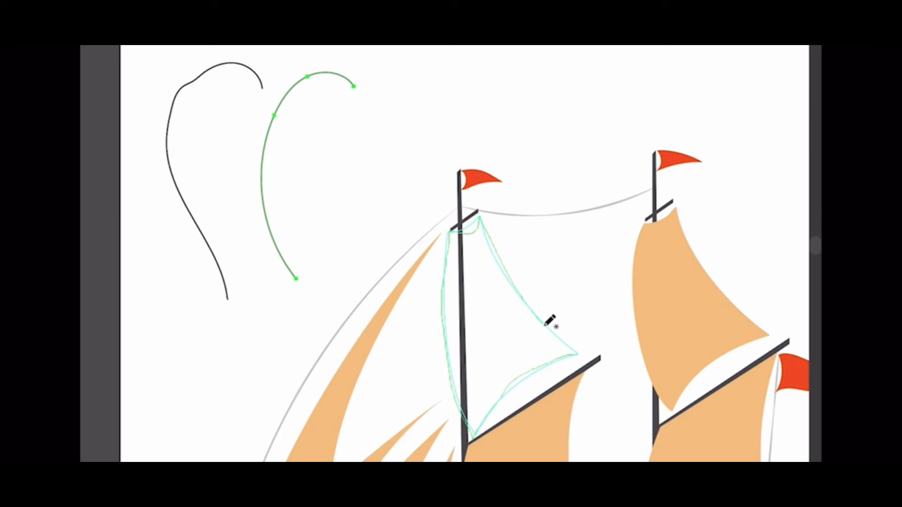
left_click_drag(545, 325, 578, 347)
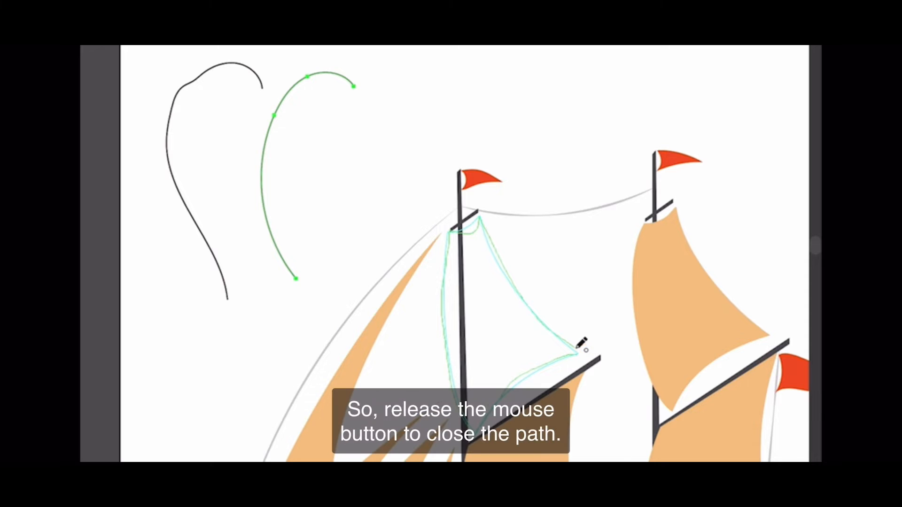
left_click_drag(578, 348, 577, 348)
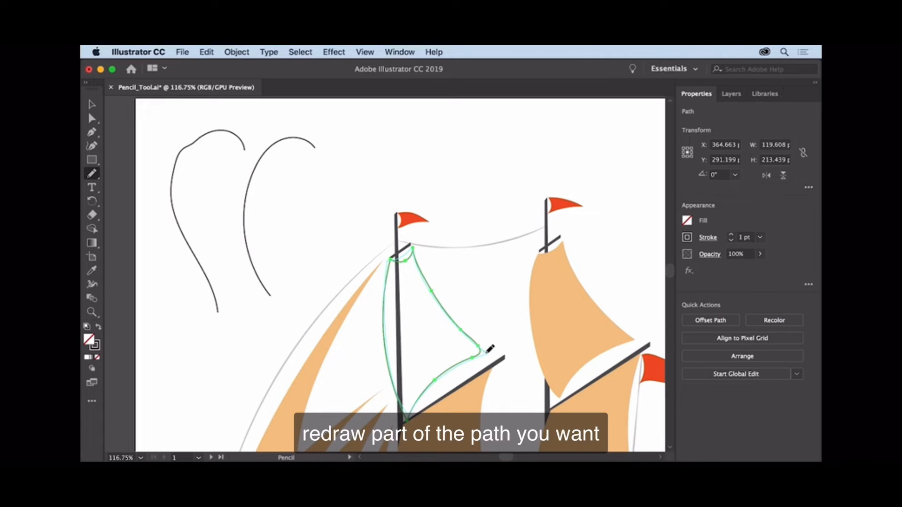
left_click_drag(491, 349, 457, 363)
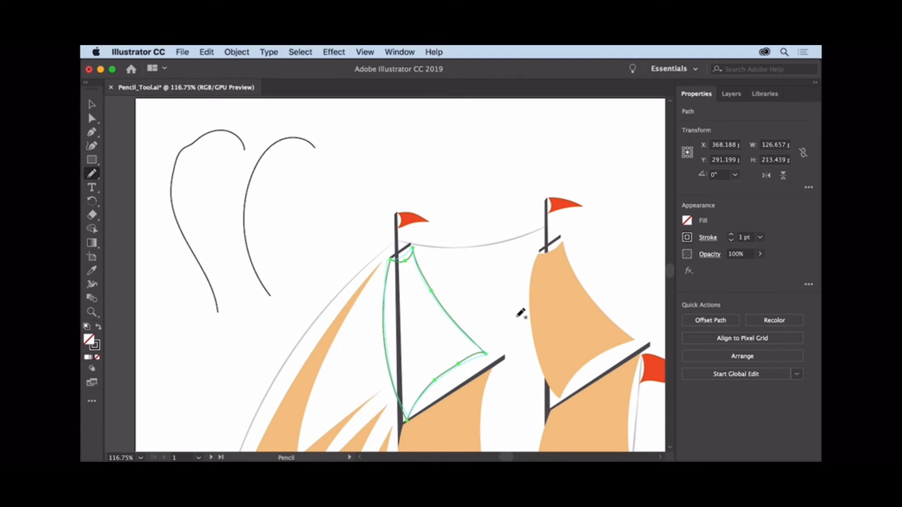
- Fill the newly traced upper sail path with the tan swatch that matches the other sails
left_click(687, 221)
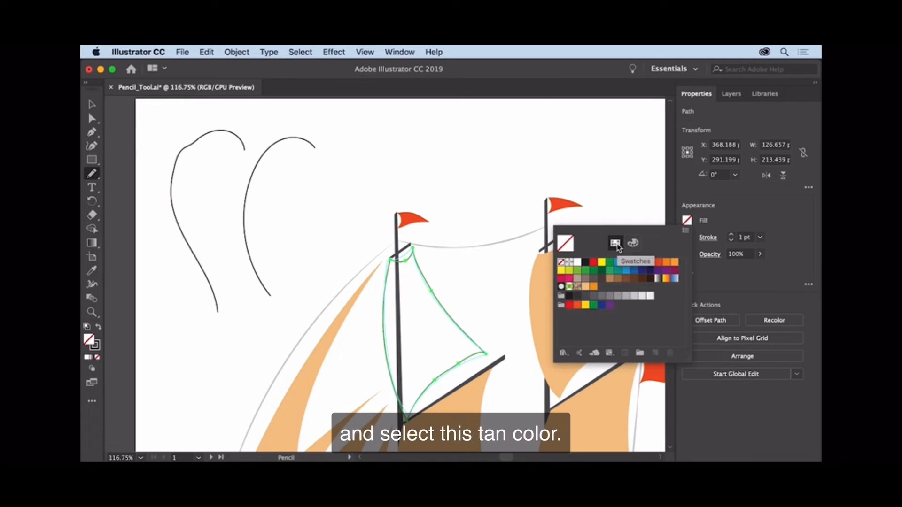
left_click(586, 287)
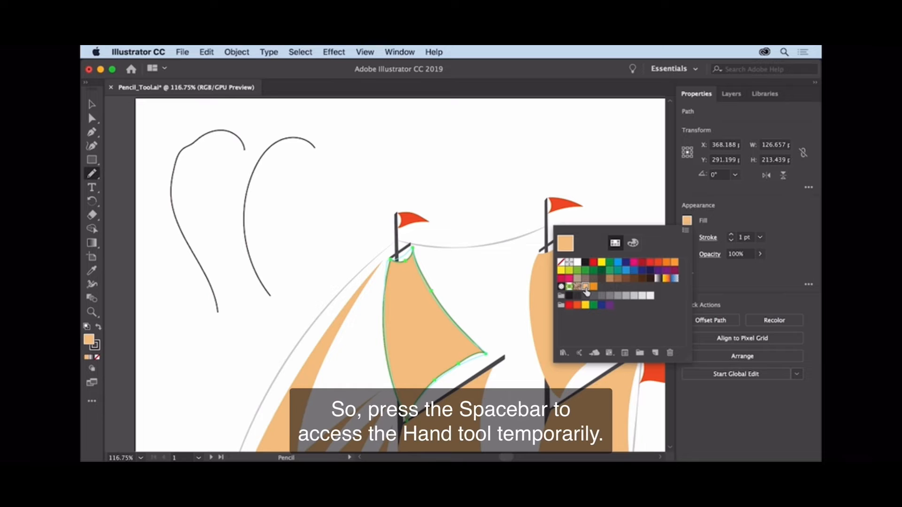
key("Escape")
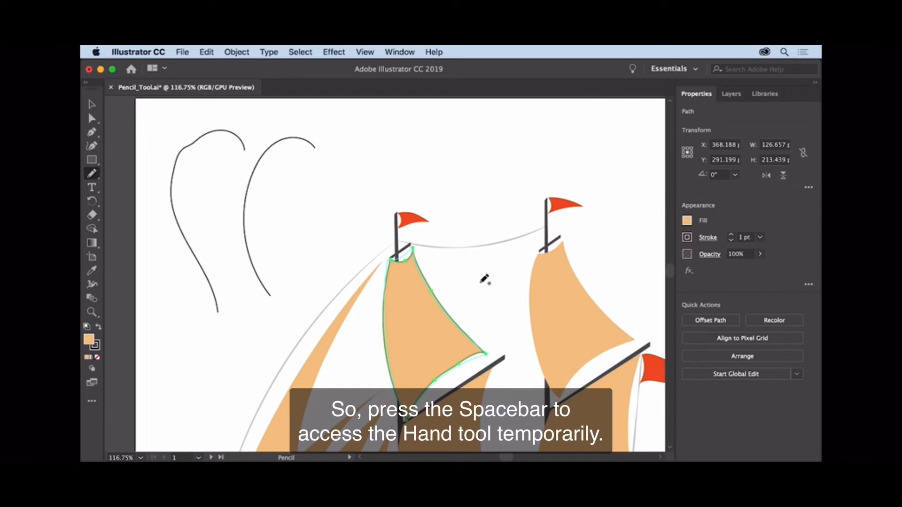
- Trace the aqua hull guide below the deck as a closed pencil path with straight stern and deck edges, about 403 × 64 pt
key("space")
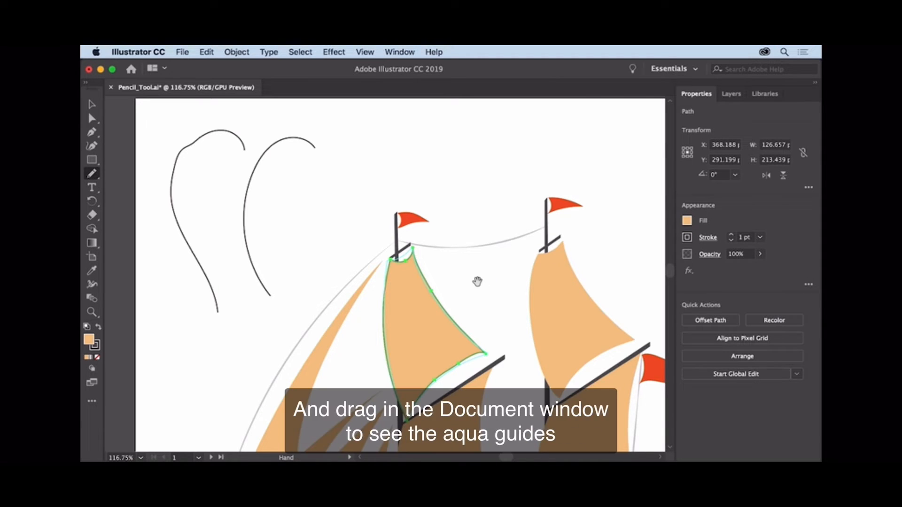
left_click_drag(465, 394, 458, 226)
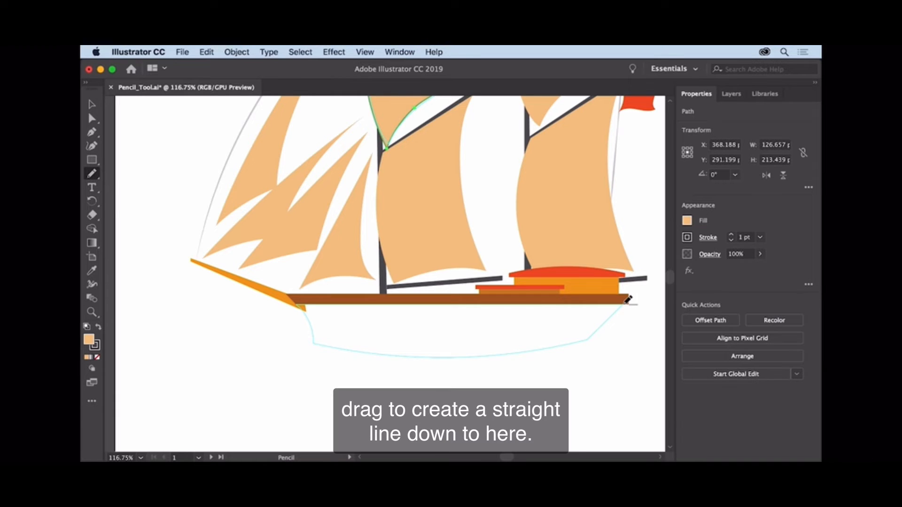
left_click_drag(629, 298, 587, 338)
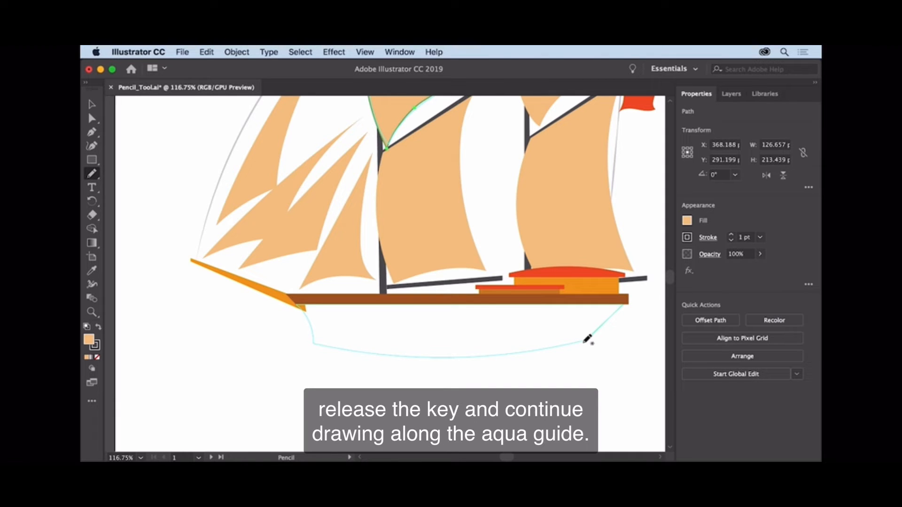
mouse_move(587, 338)
left_mouse_down()
mouse_move(529, 355)
mouse_move(372, 354)
mouse_move(310, 341)
mouse_move(302, 302)
left_mouse_up()
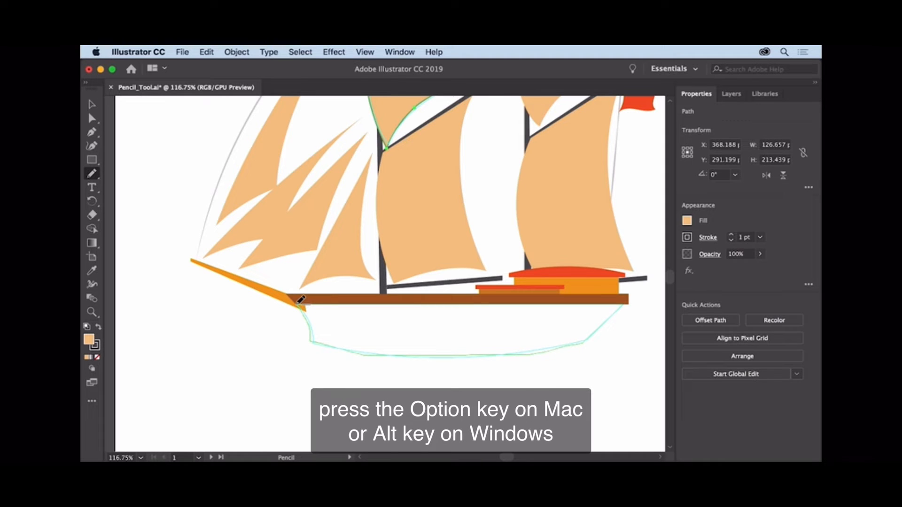
left_click_drag(301, 300, 624, 301)
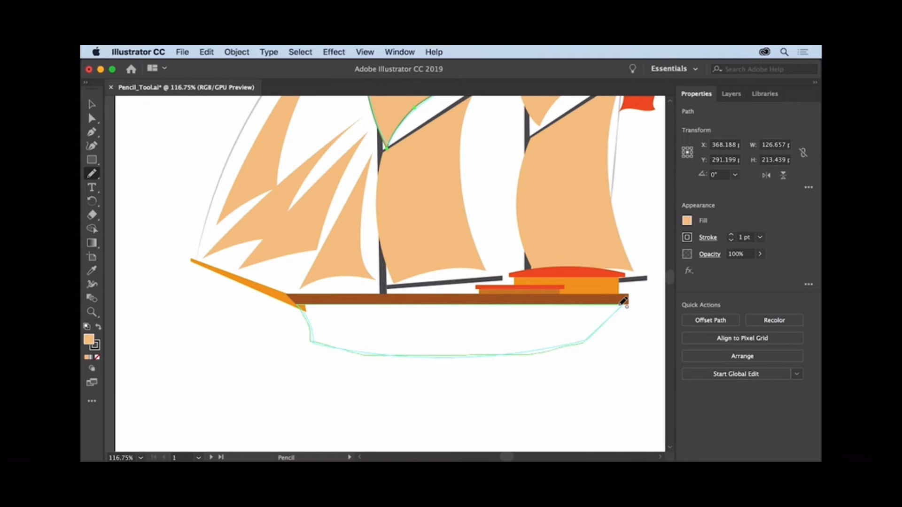
left_click_drag(624, 301, 624, 301)
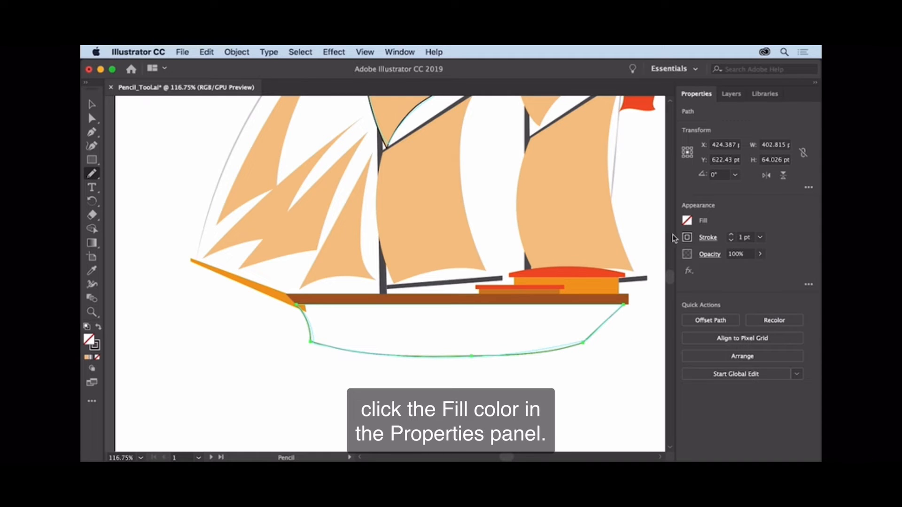
- Fill the hull path with the orange Ship swatch
left_click(687, 221)
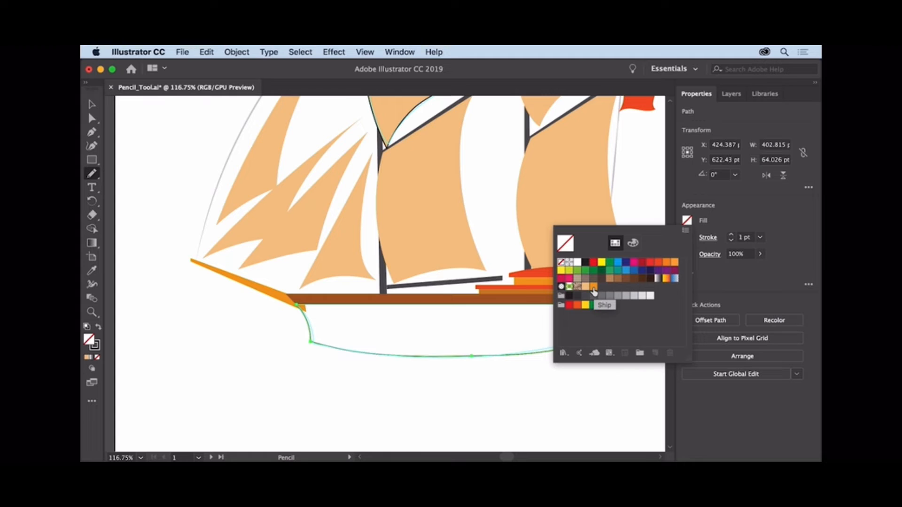
left_click(594, 287)
key("Escape")
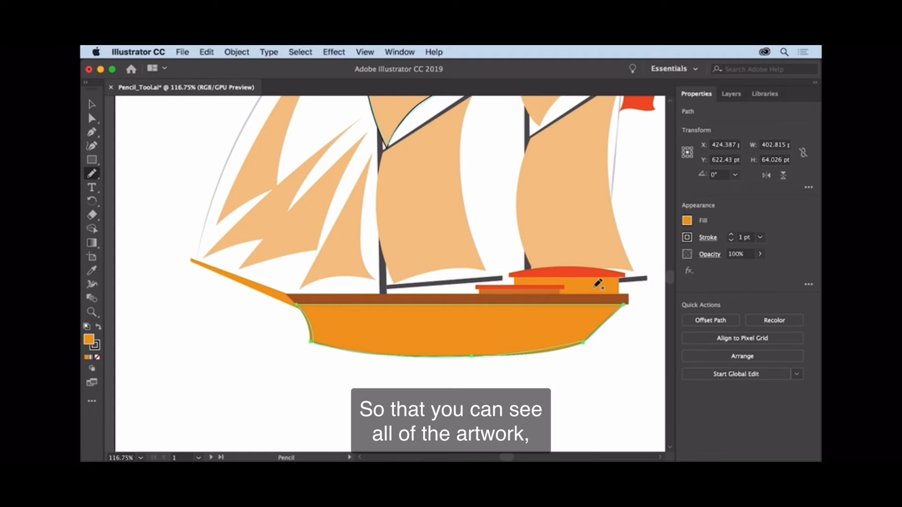
- Delete the two freehand practice curves beside the ship
left_click(365, 52)
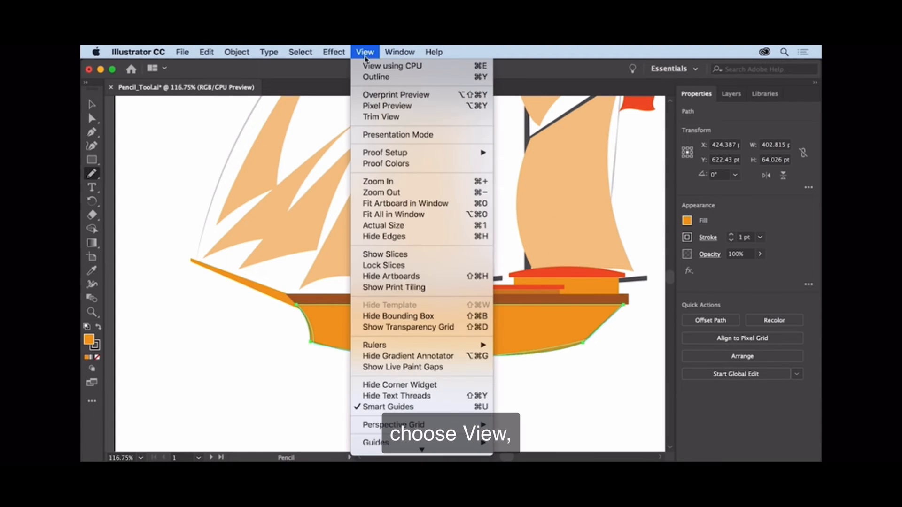
left_click(422, 215)
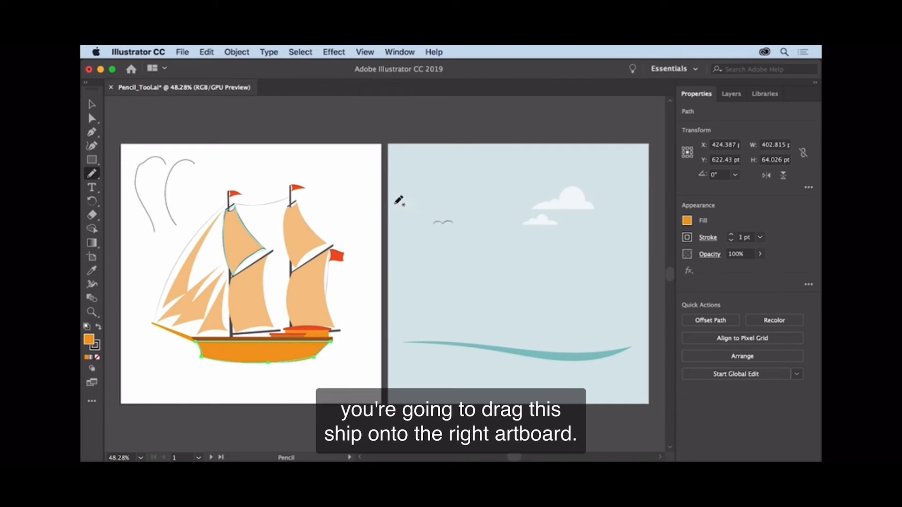
left_click(92, 104)
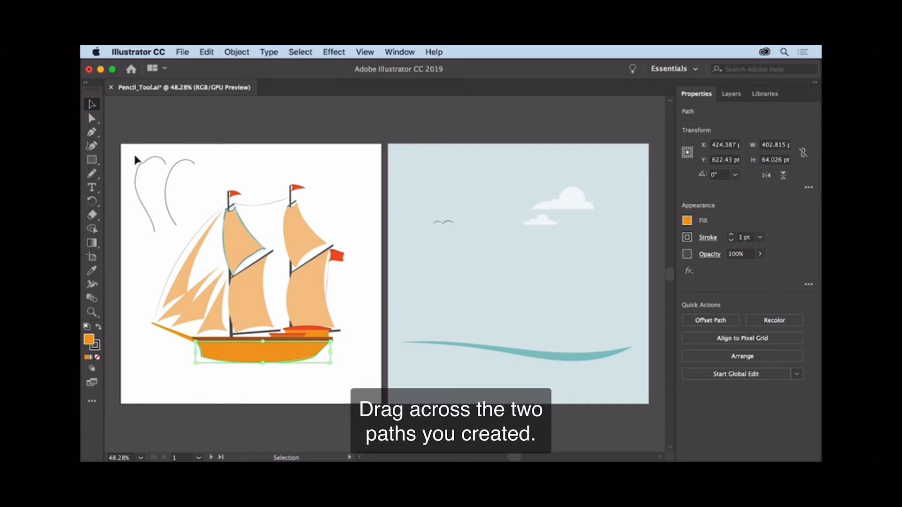
left_click_drag(182, 193, 182, 193)
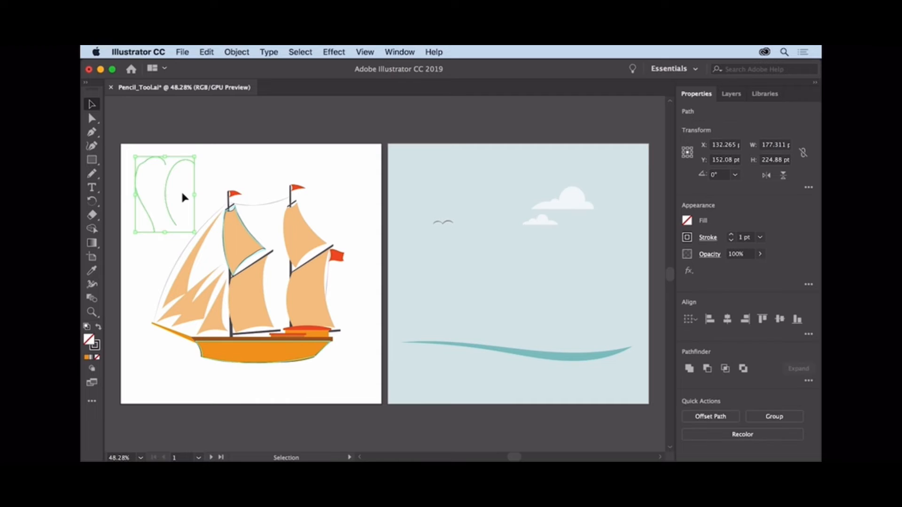
key("BackSpace")
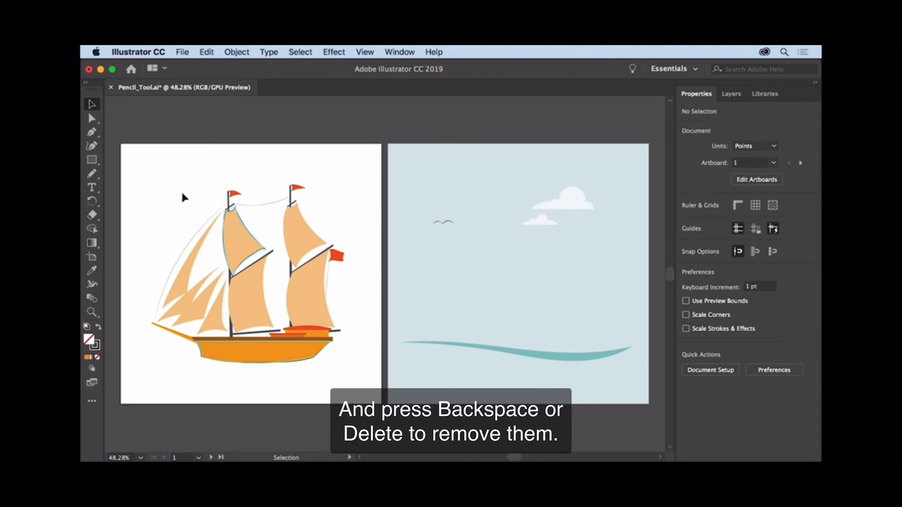
- Move all of the ship artwork onto the light blue sea-and-clouds artboard and deselect it
left_click_drag(165, 175, 355, 383)
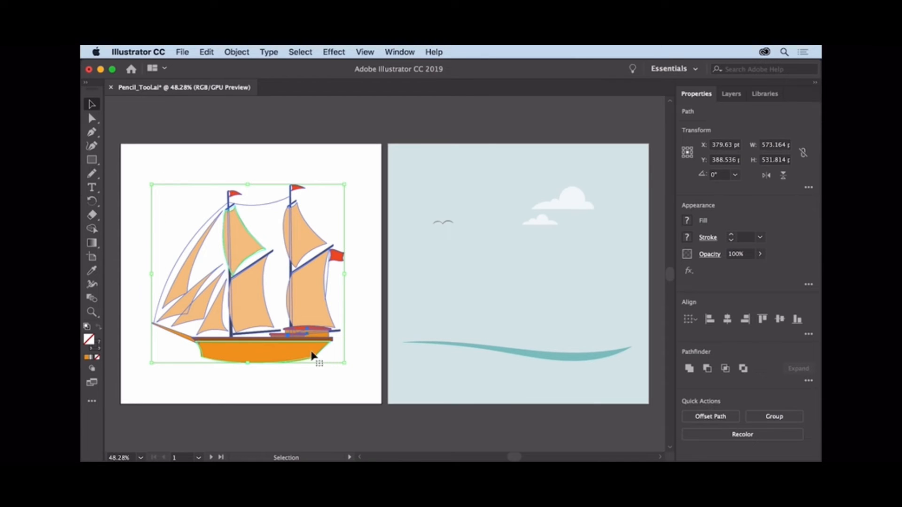
left_click_drag(306, 354, 574, 354)
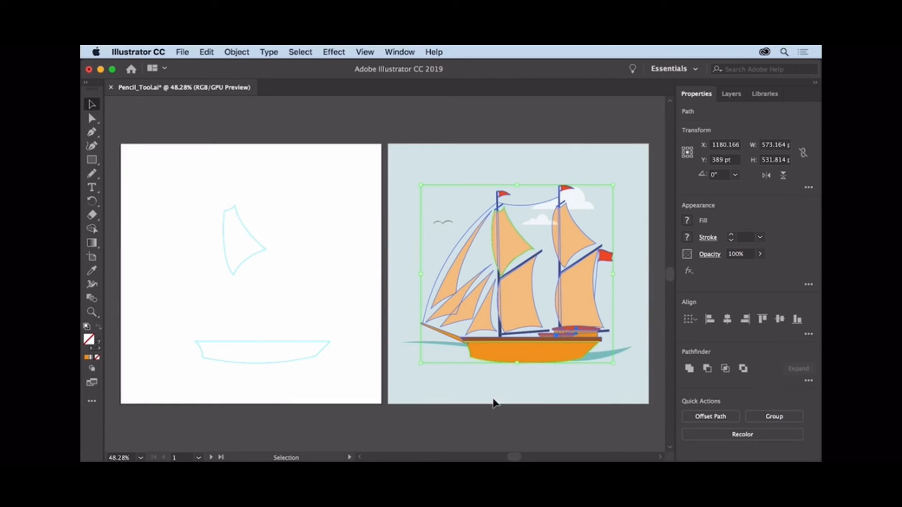
left_click(465, 420)
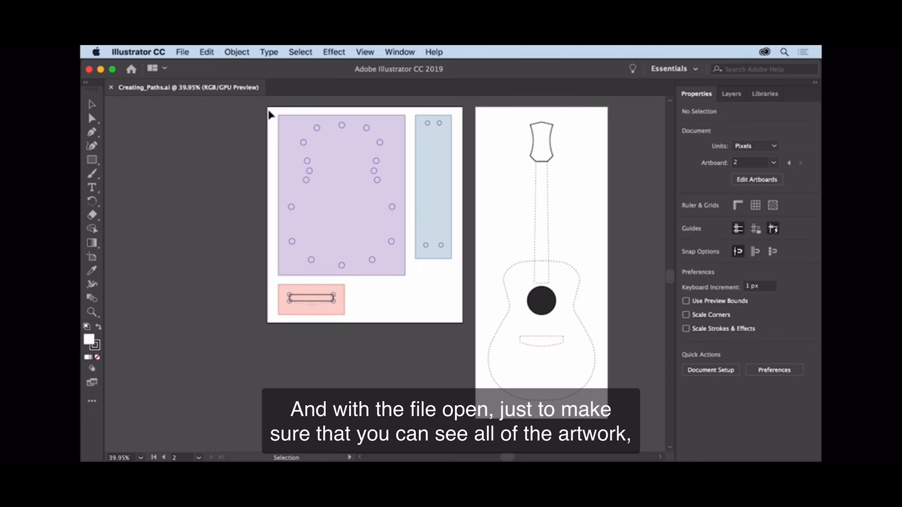
- In Creating_Paths.ai, activate the Curvature tool and set the fill to None for drawing in the purple area
left_click(364, 52)
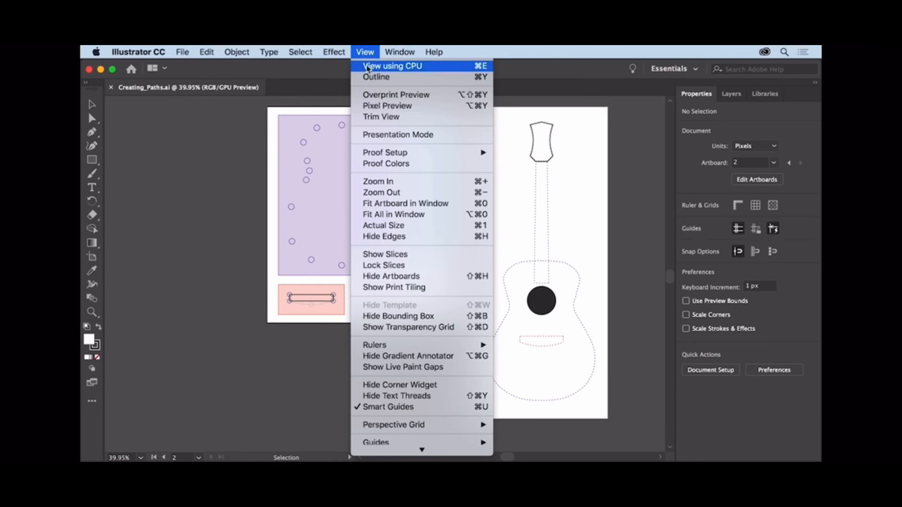
left_click(436, 214)
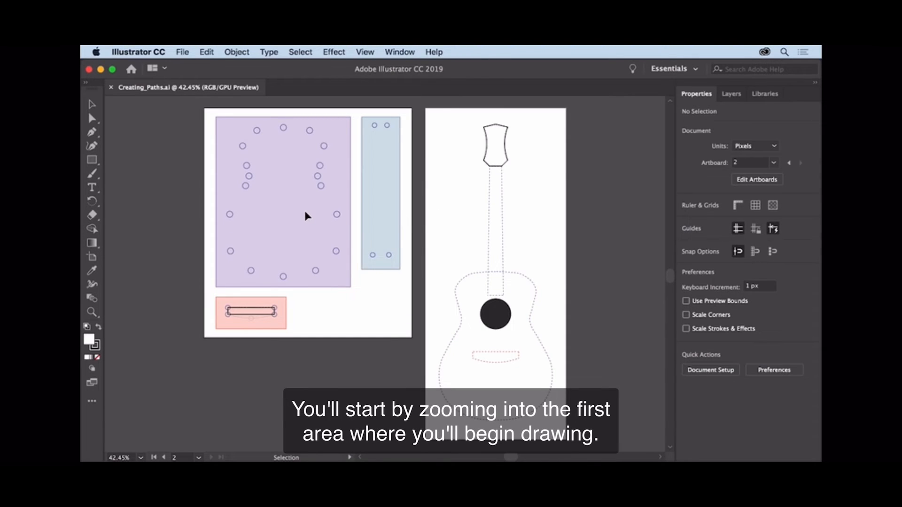
left_click(100, 311)
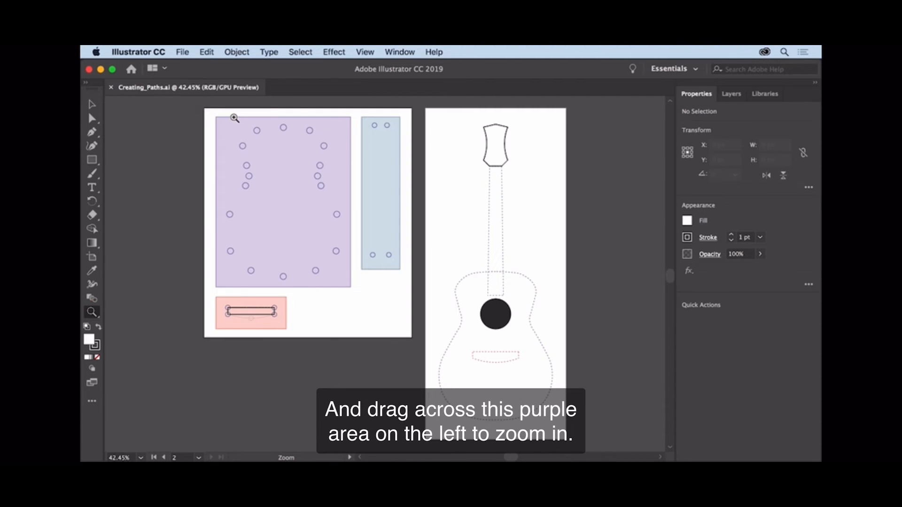
left_click_drag(234, 118, 331, 174)
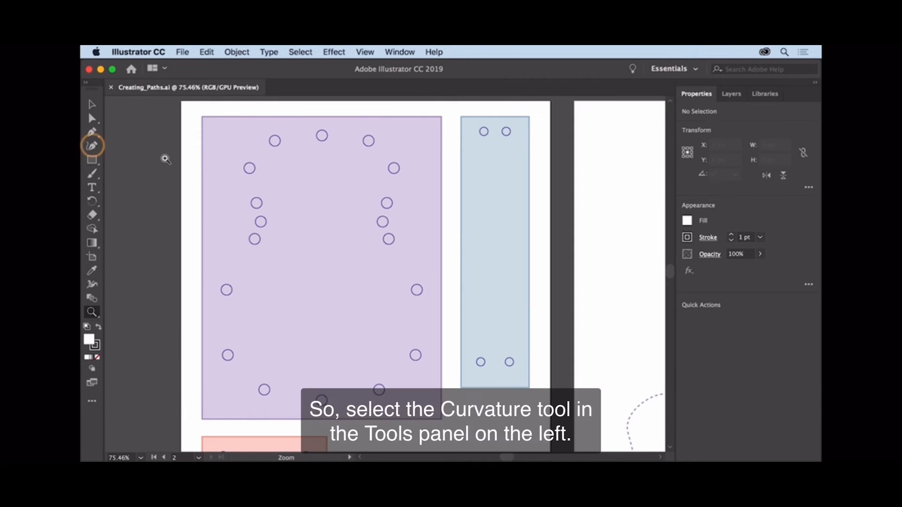
left_click(92, 147)
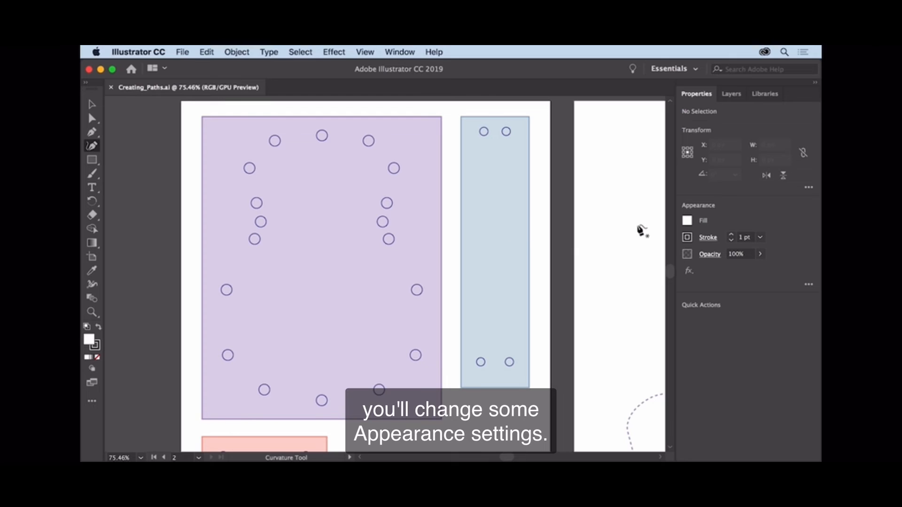
left_click(687, 221)
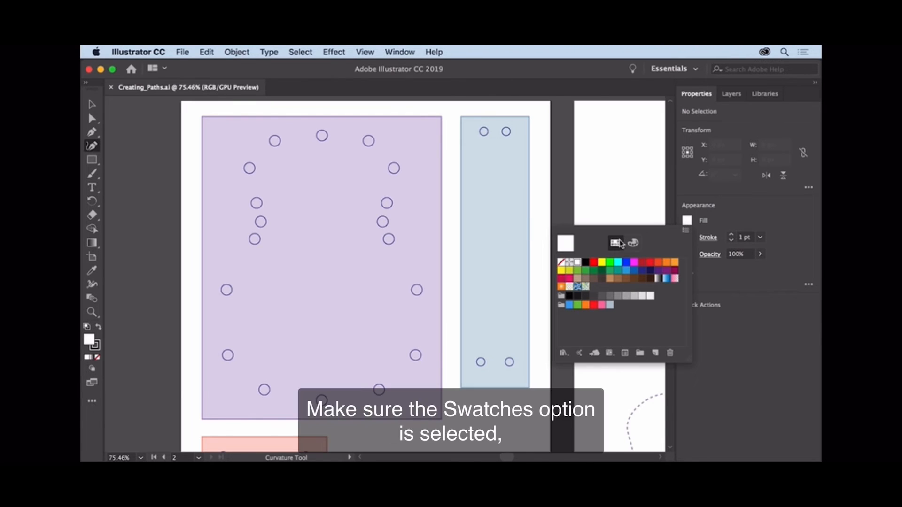
left_click(560, 262)
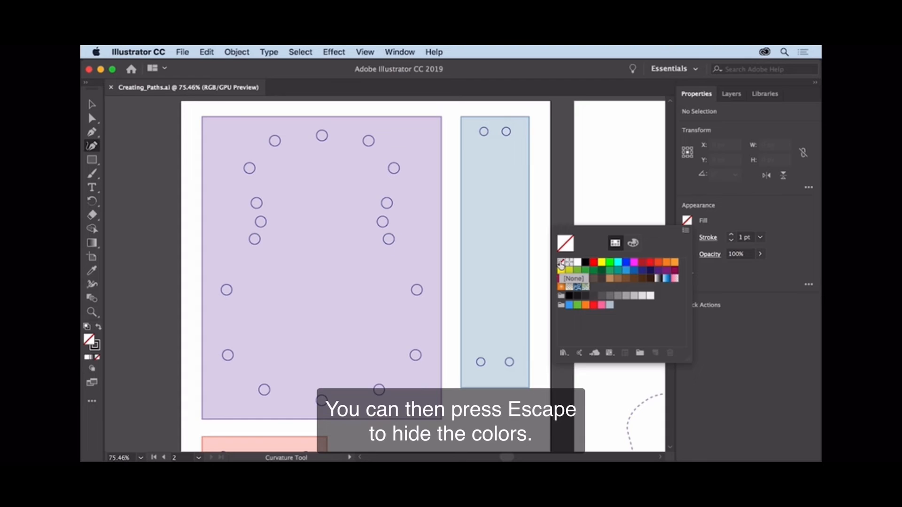
key("Escape")
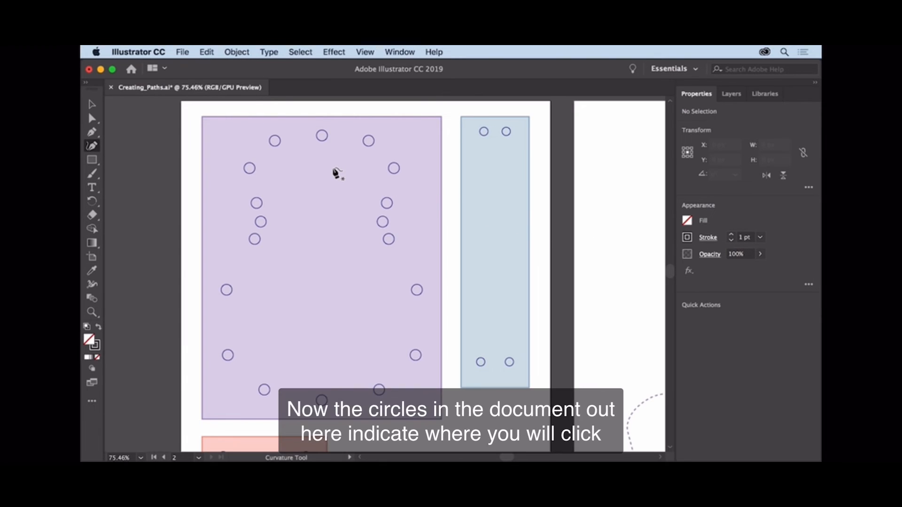
- Start a curved path at the purple area's top center circle, continue clockwise through the next two circles, and reposition its second point
left_click(323, 136)
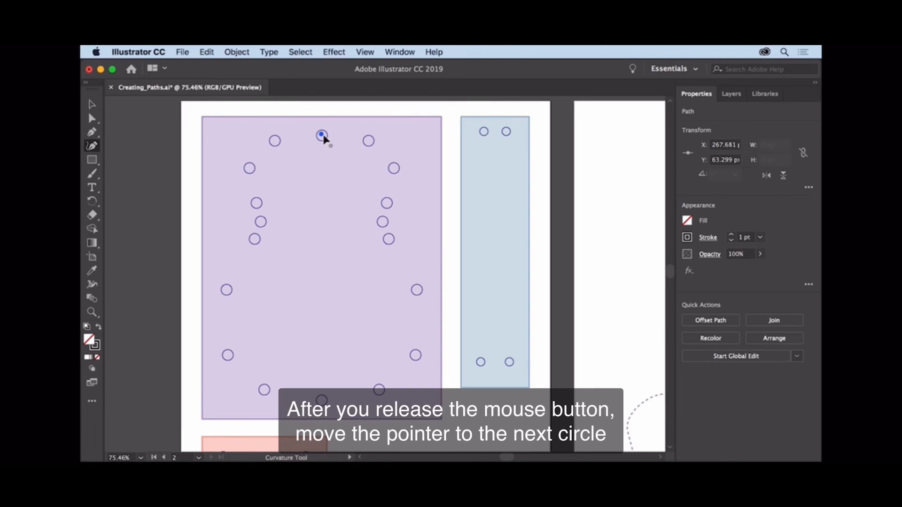
left_click(369, 141)
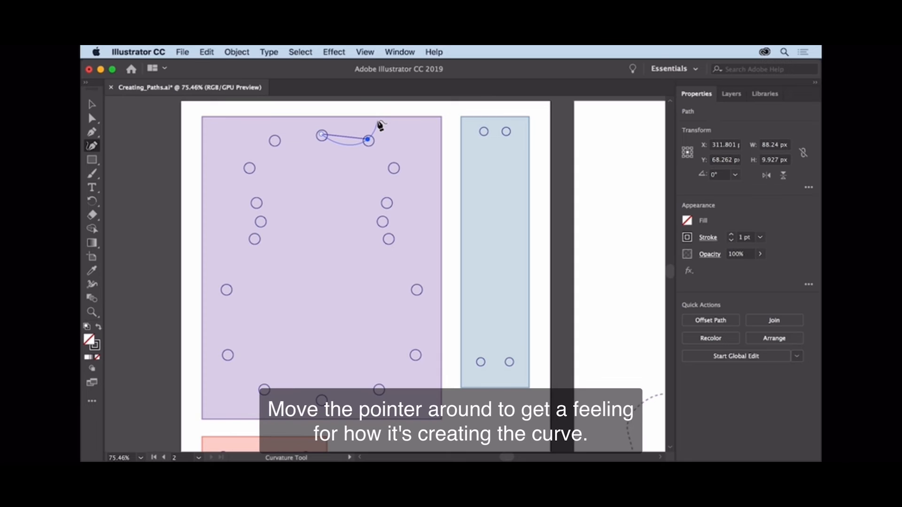
left_click(395, 169)
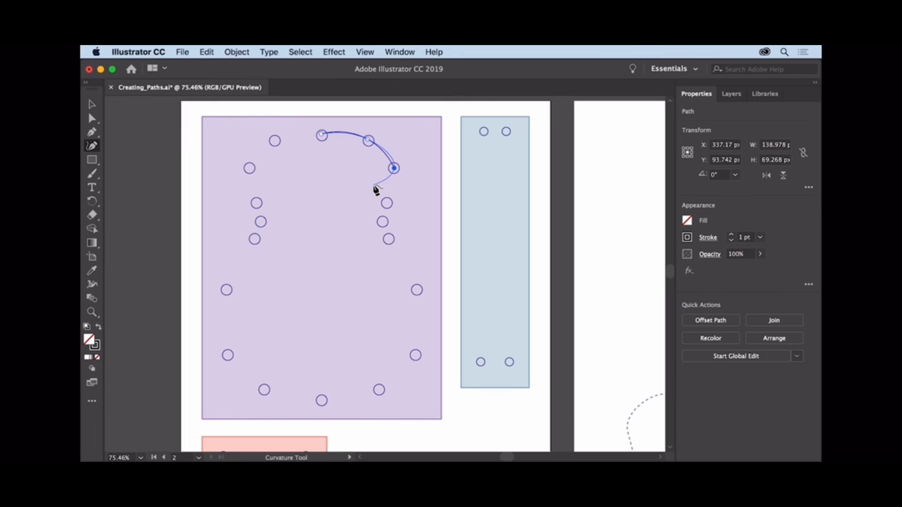
left_click(367, 142)
mouse_move(368, 141)
left_mouse_down()
mouse_move(386, 128)
mouse_move(364, 145)
mouse_move(359, 168)
mouse_move(369, 141)
left_mouse_up()
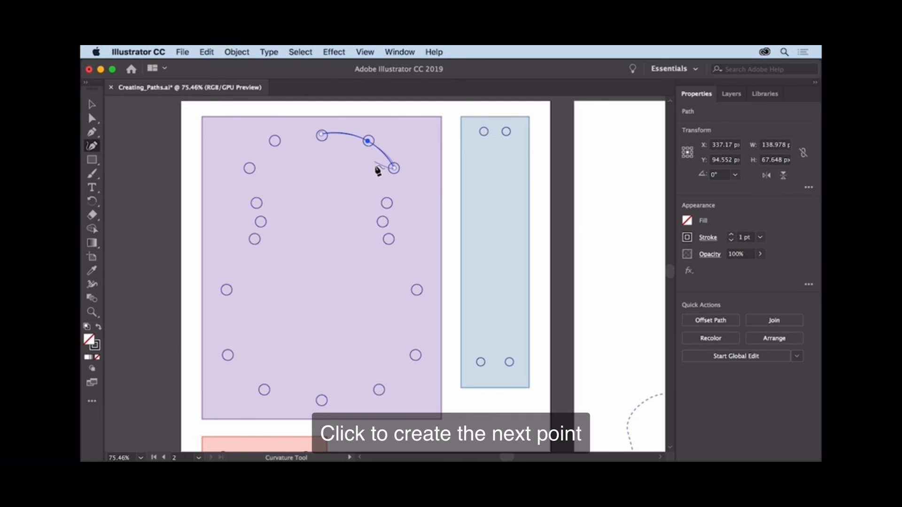
- Continue the guitar body path clockwise through the circles on the purple area's right side to the bottom center circle
left_click(386, 203)
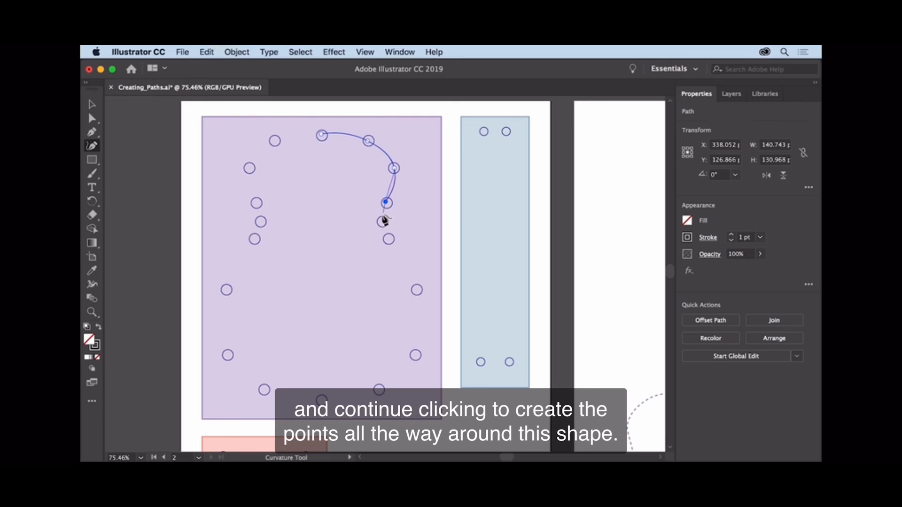
left_click(381, 221)
left_click(389, 240)
left_click(417, 289)
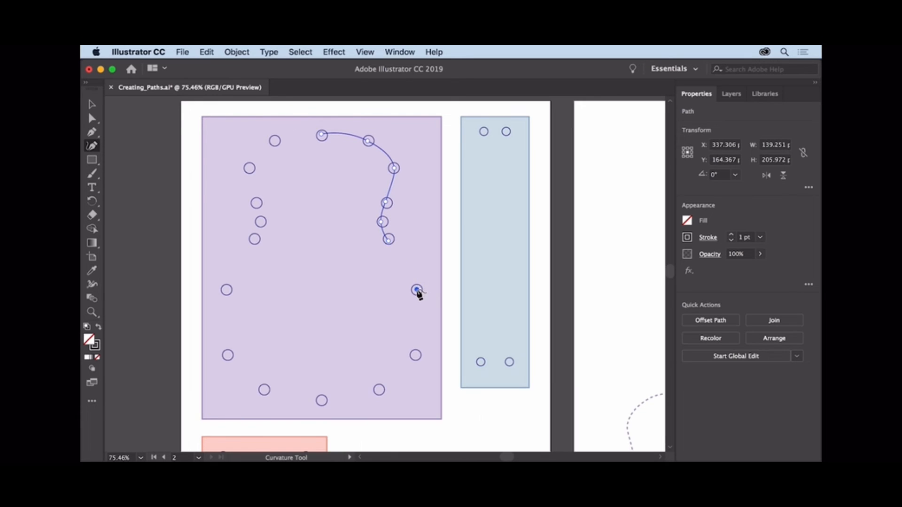
left_click(416, 355)
left_click(380, 389)
left_click(321, 401)
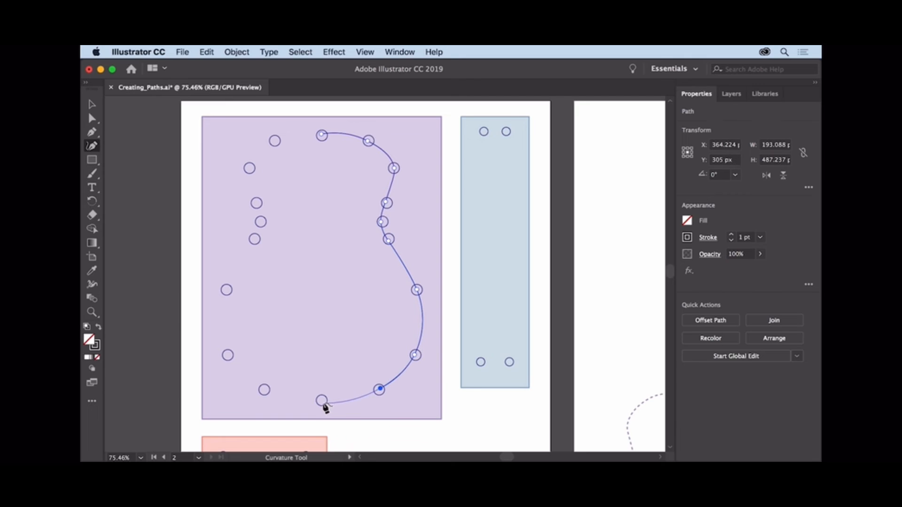
- Continue the curved path up through the circles on the purple area's left side and close it at the top center starting point
left_click(264, 390)
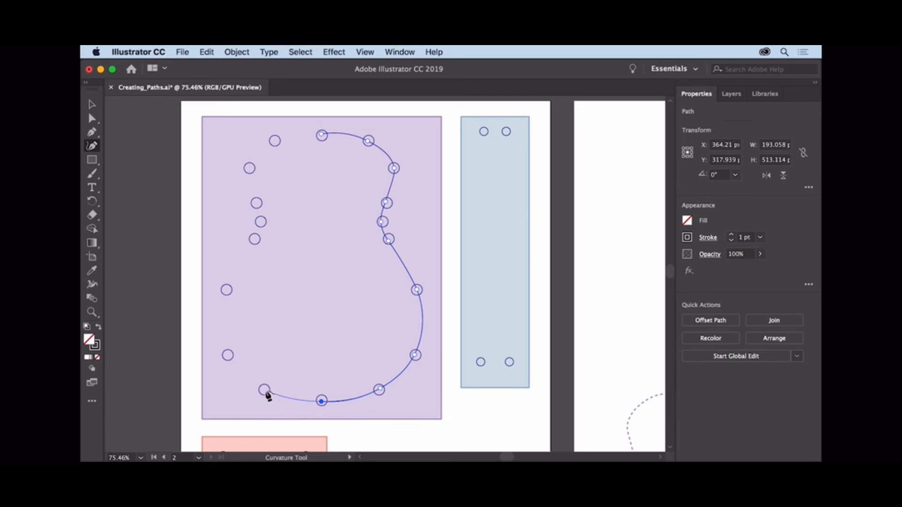
left_click(228, 355)
left_click(226, 290)
left_click(255, 239)
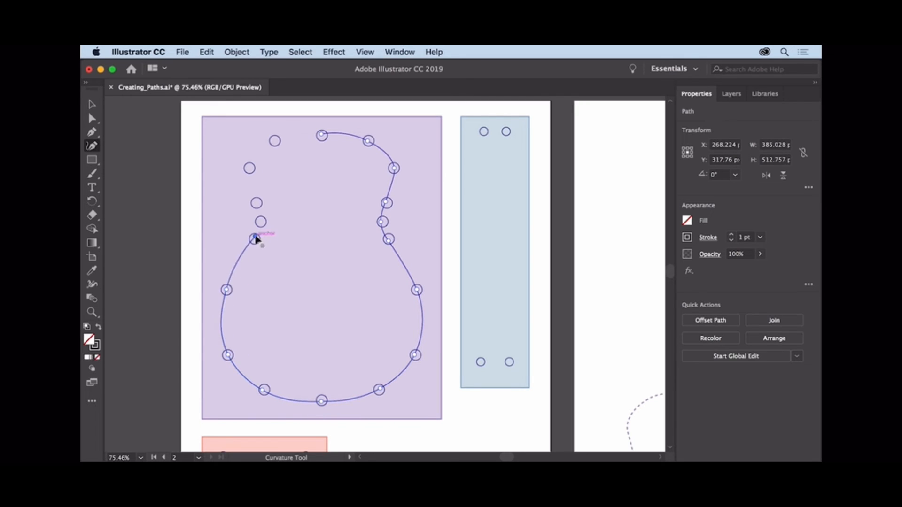
left_click(261, 221)
left_click(256, 203)
left_click(250, 168)
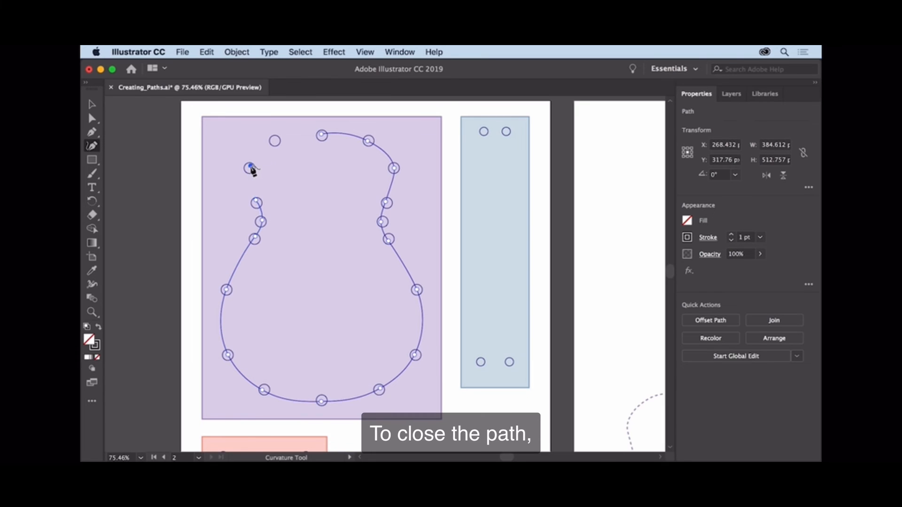
left_click(275, 141)
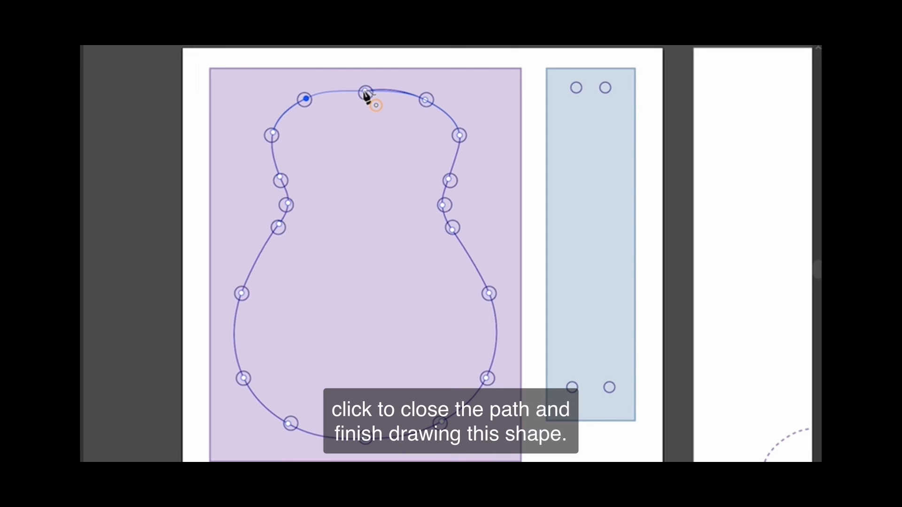
left_click(366, 92)
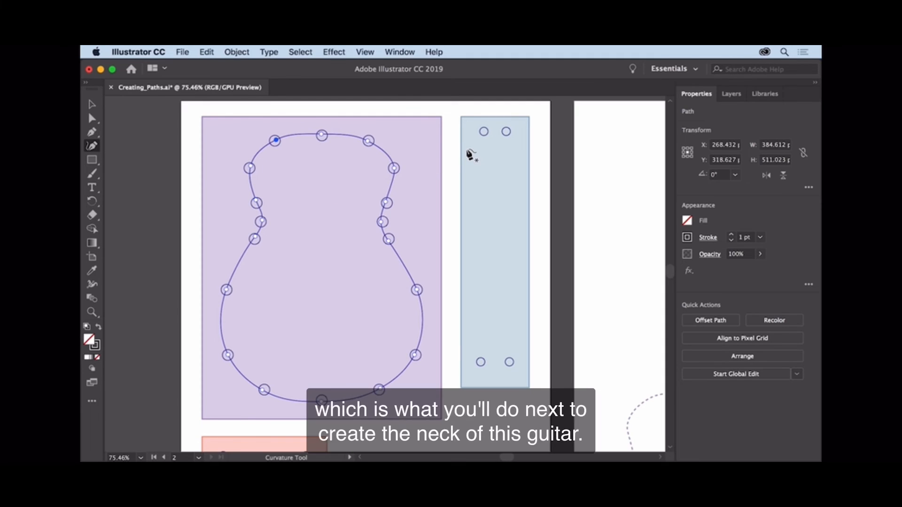
- Draw a closed, straight-sided guitar neck through the blue area's four circles with the Curvature tool, using corner points
left_click(484, 132)
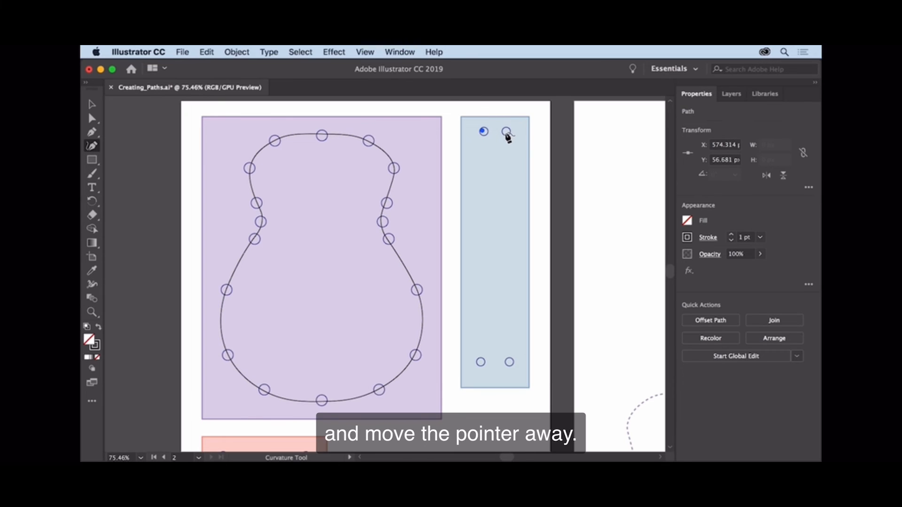
left_click(506, 132)
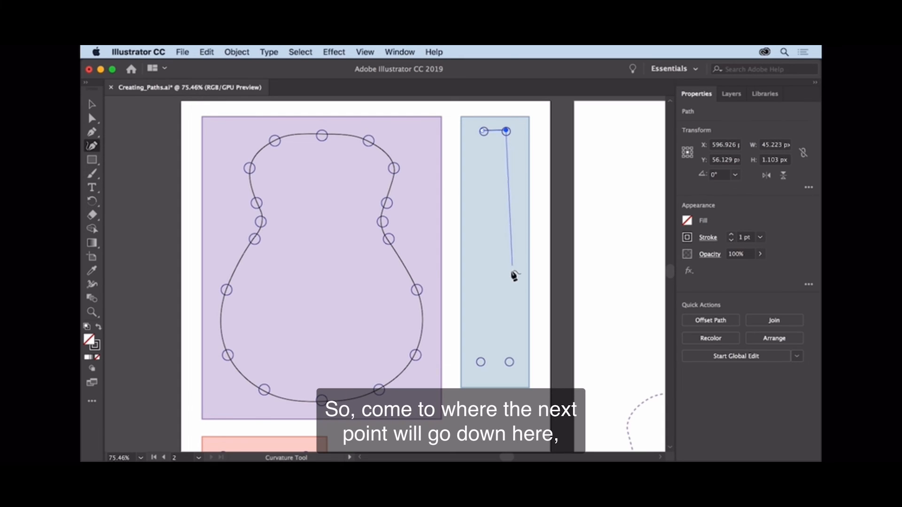
double_click(510, 363)
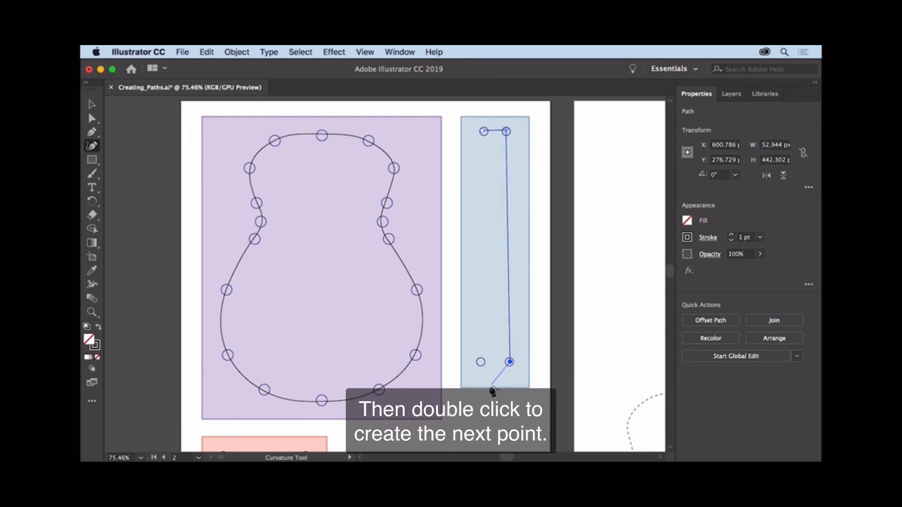
left_click(480, 362)
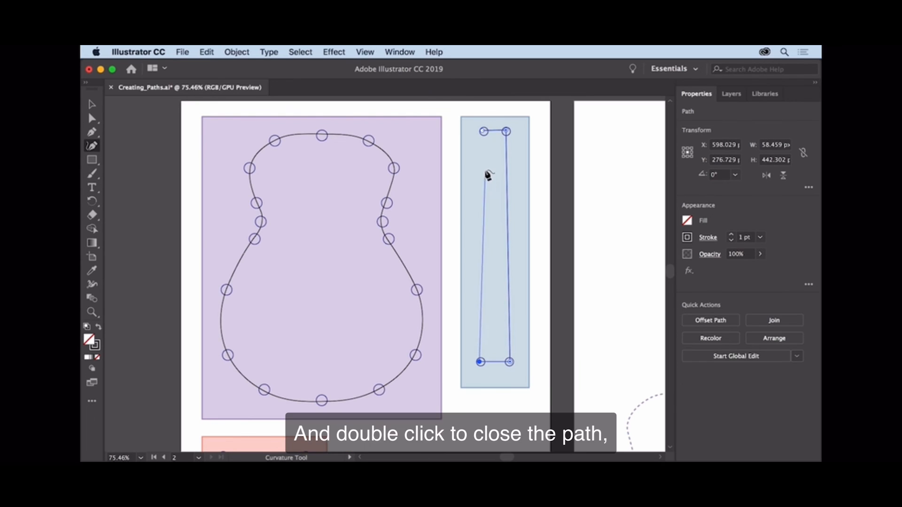
left_click(484, 133)
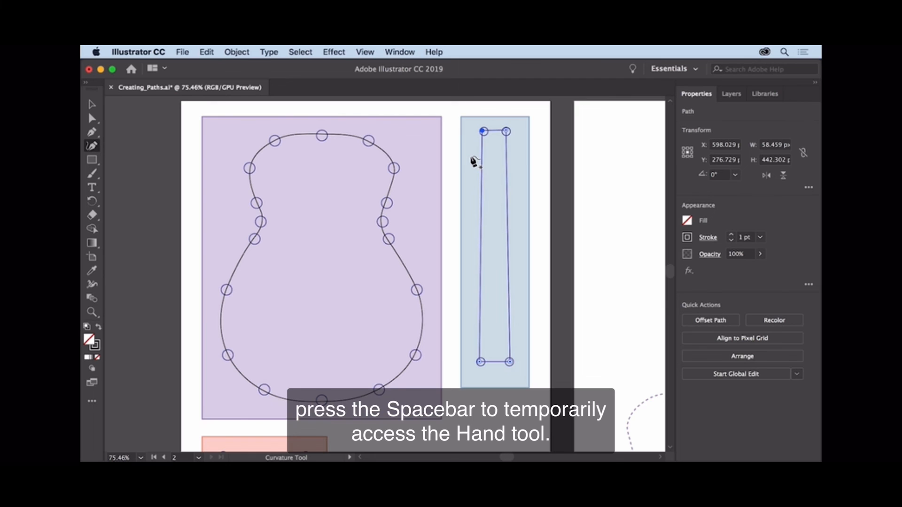
- In the orange area, add a Curvature tool point midway along the rectangle's bottom edge and pull it down to the dashed circle
key("space")
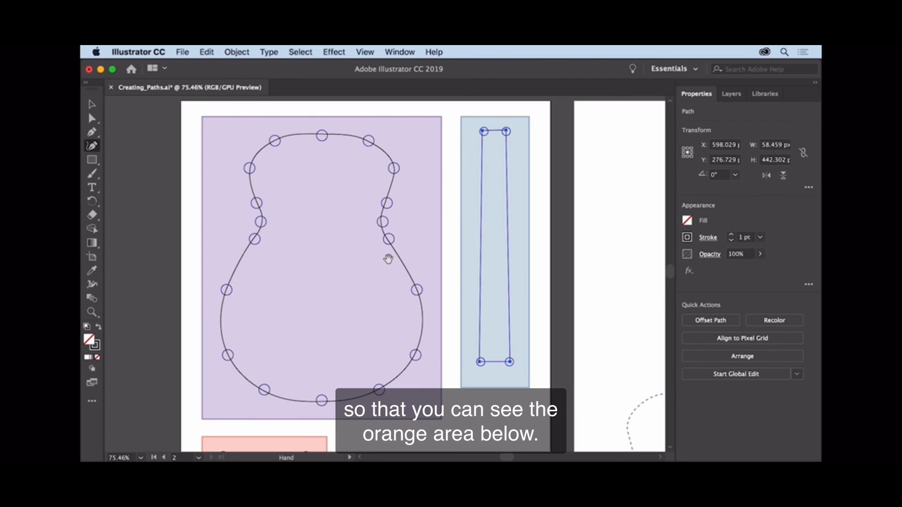
left_click_drag(341, 334, 430, 160)
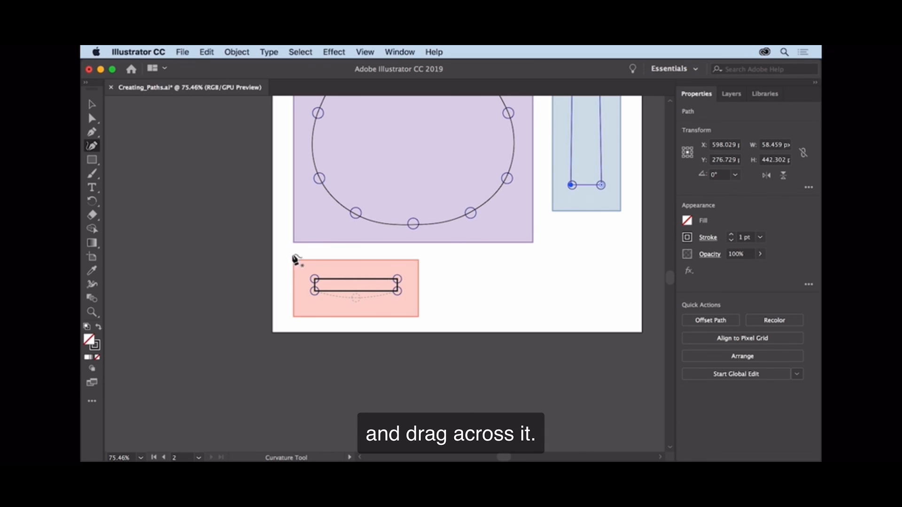
left_click(92, 312)
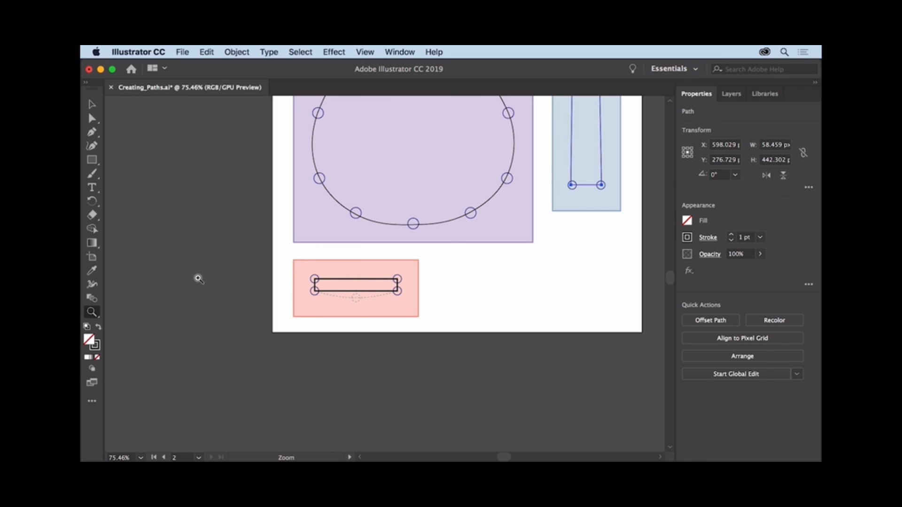
left_click_drag(289, 256, 395, 268)
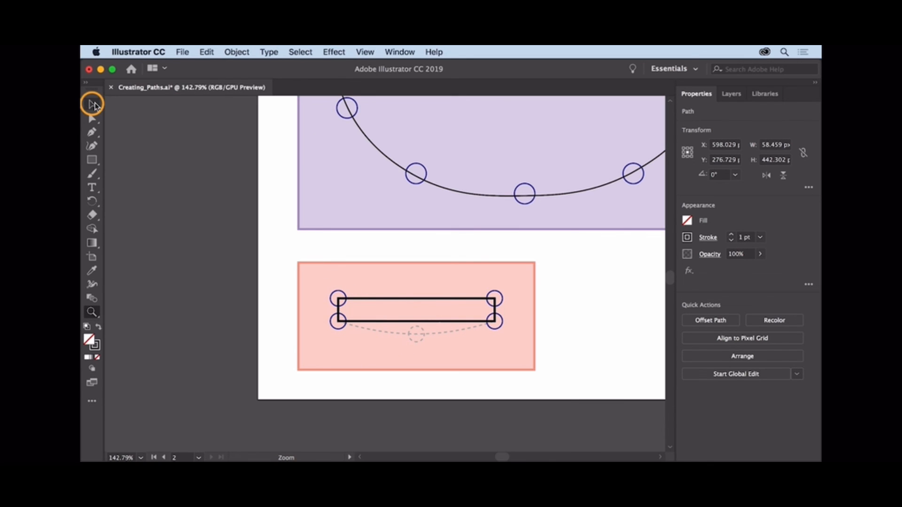
left_click(92, 104)
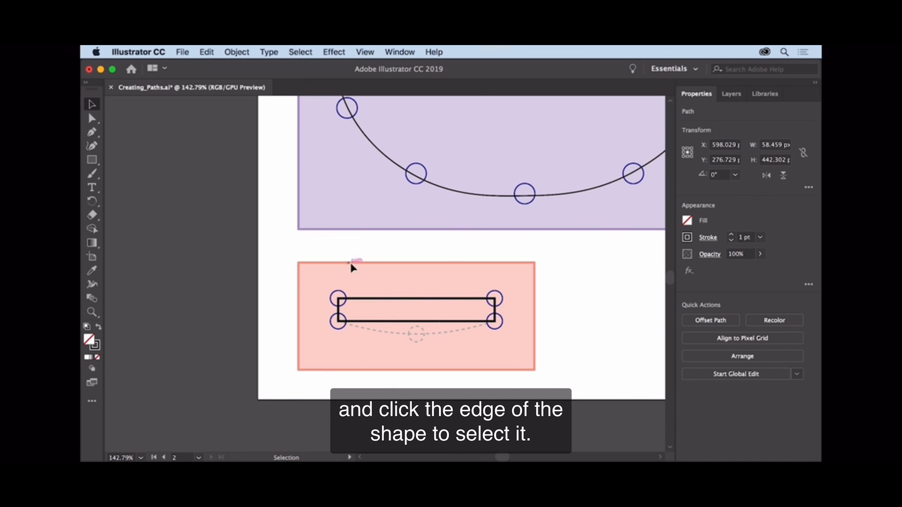
left_click(373, 299)
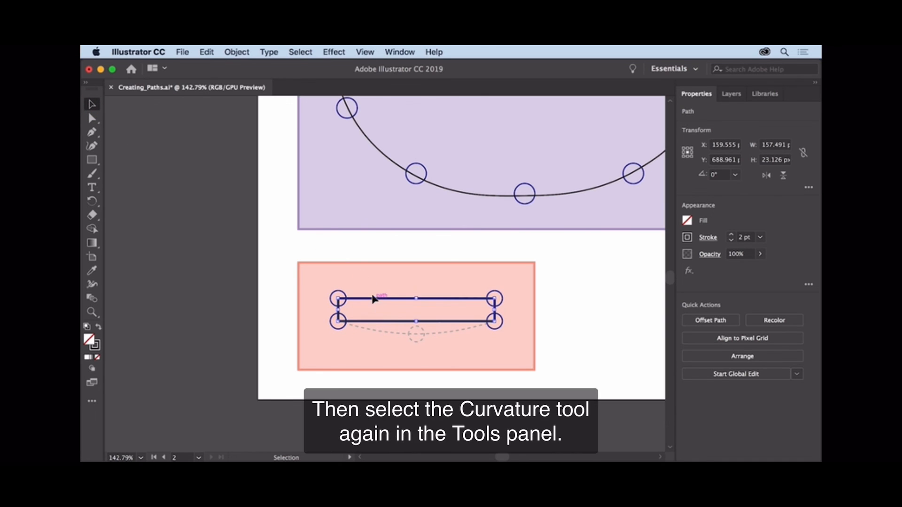
left_click(93, 147)
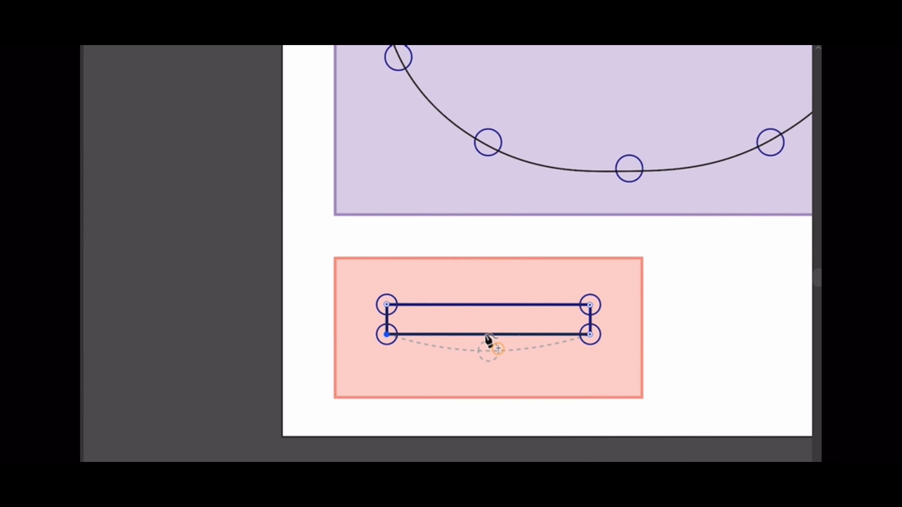
left_click(485, 335)
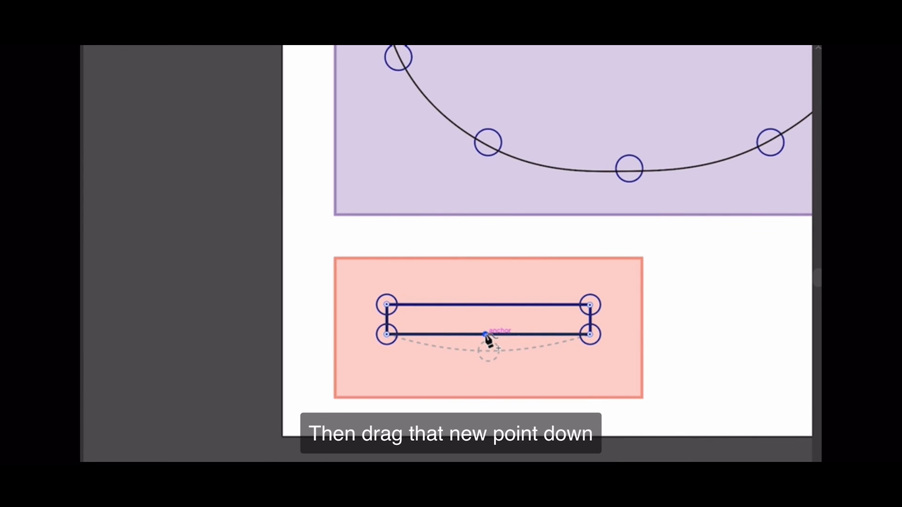
mouse_move(485, 335)
left_mouse_down()
mouse_move(487, 372)
mouse_move(506, 371)
mouse_move(488, 351)
left_mouse_up()
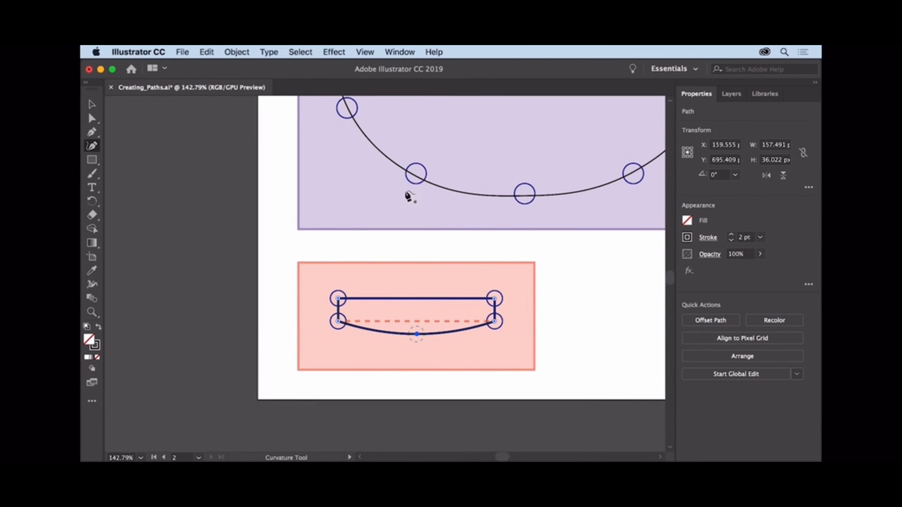
- Move the guitar body, neck and bridge shapes onto their matching dotted outlines on the guitar artboard
left_click(366, 52)
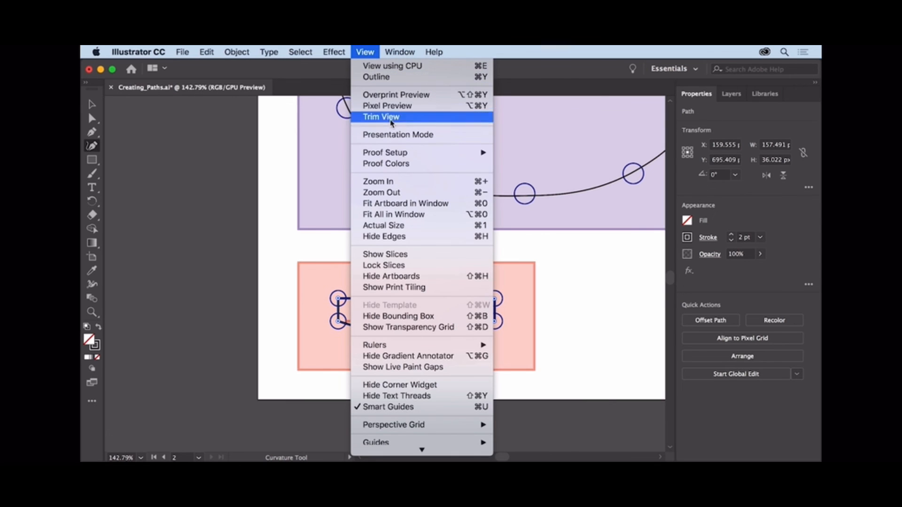
left_click(422, 215)
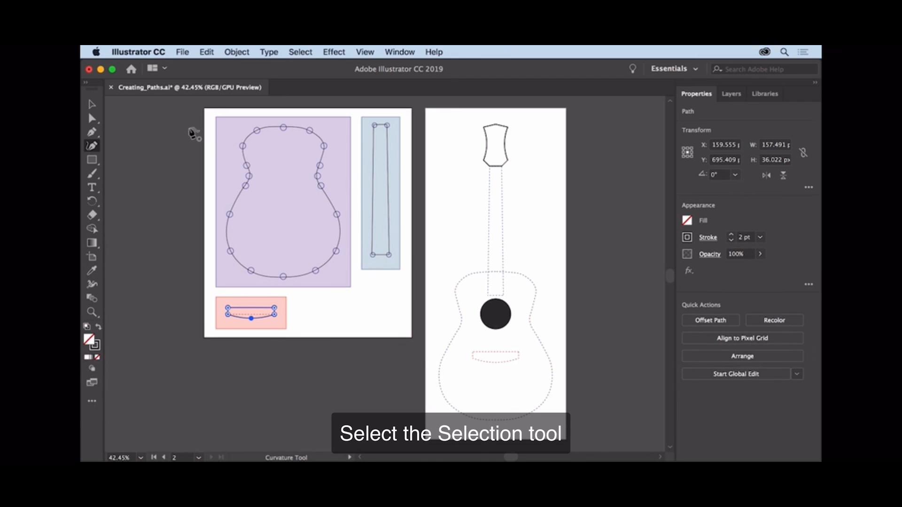
left_click(92, 105)
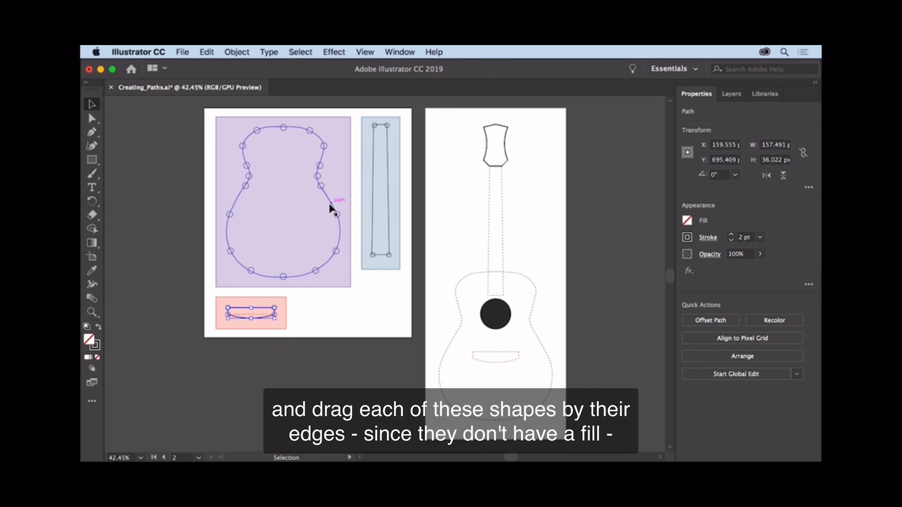
left_click_drag(331, 208, 543, 348)
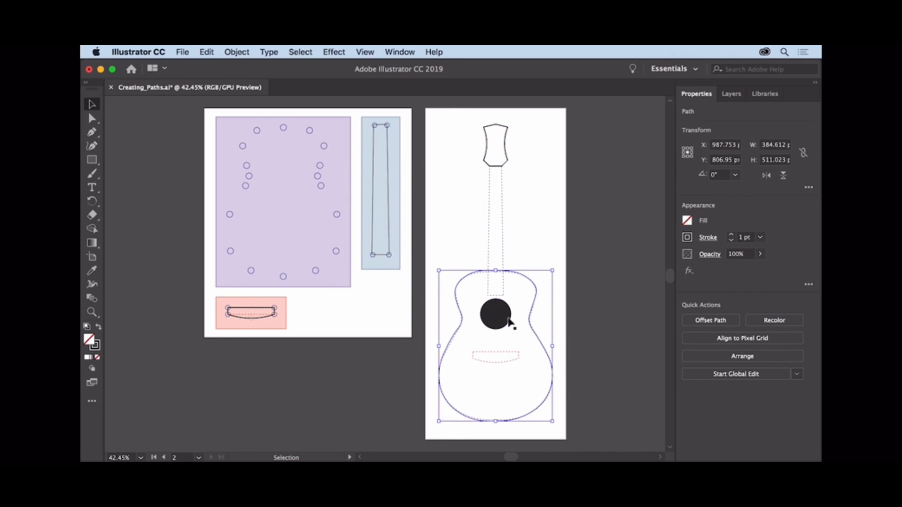
left_click_drag(389, 223, 505, 264)
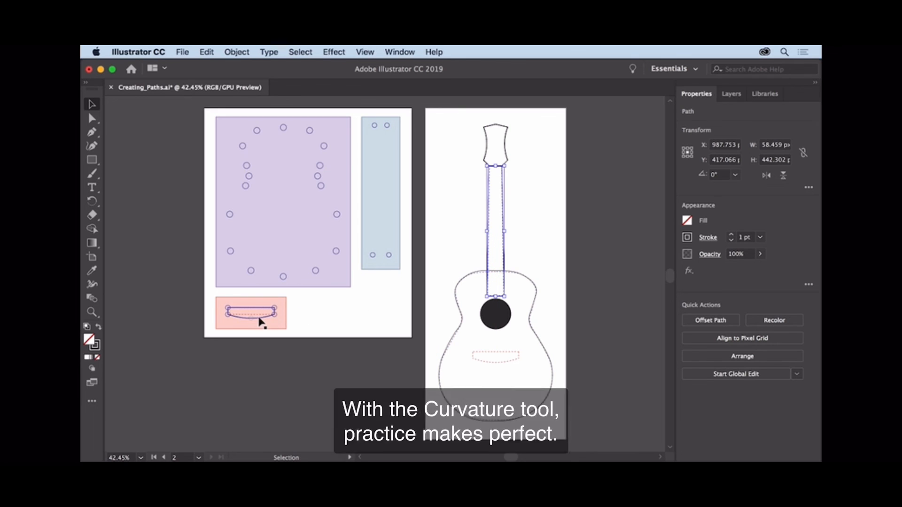
left_click_drag(262, 318, 515, 362)
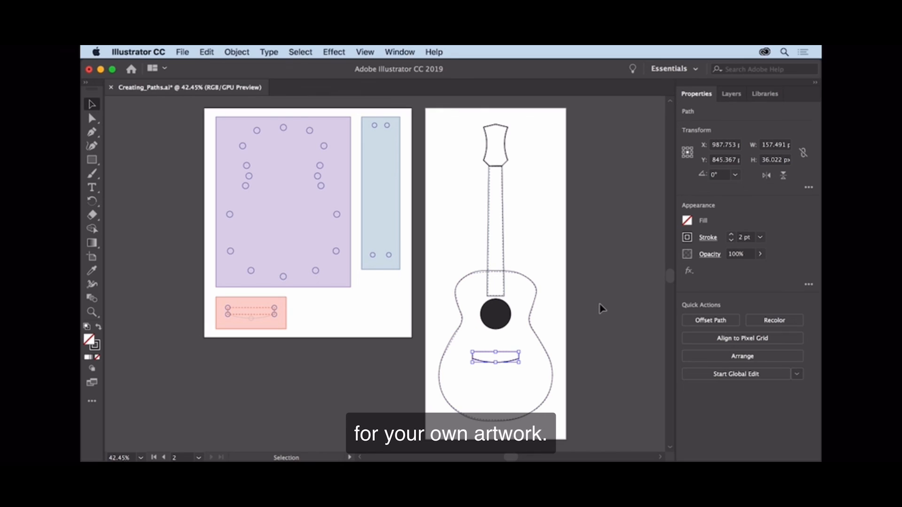